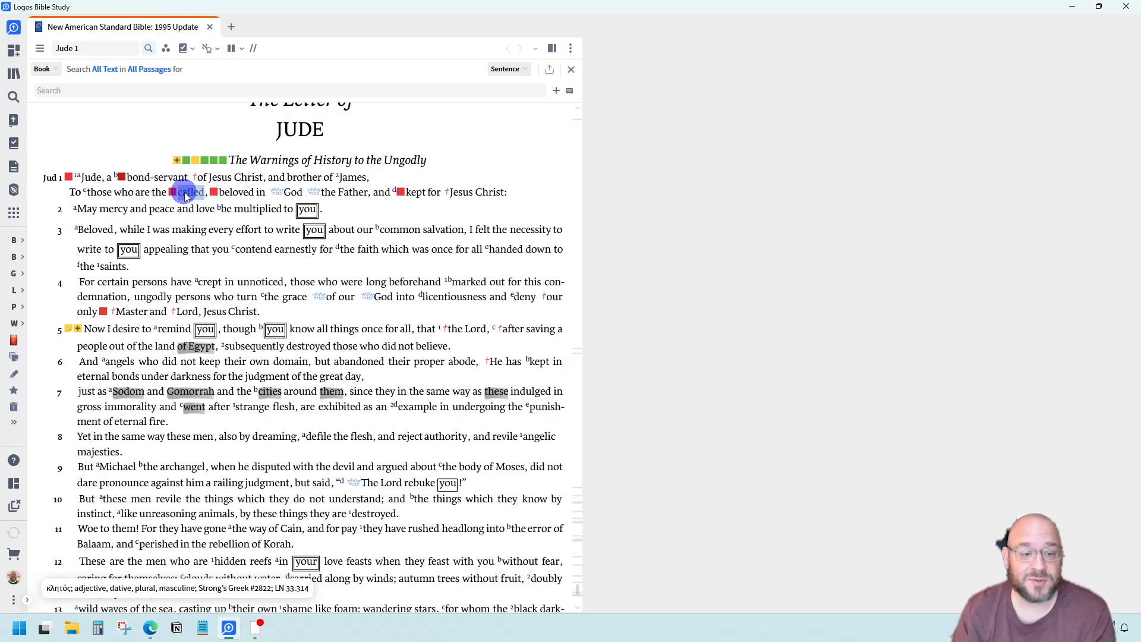
Examine the selection and reference options available for the word "called" in Jude 1.
right_click(186, 197)
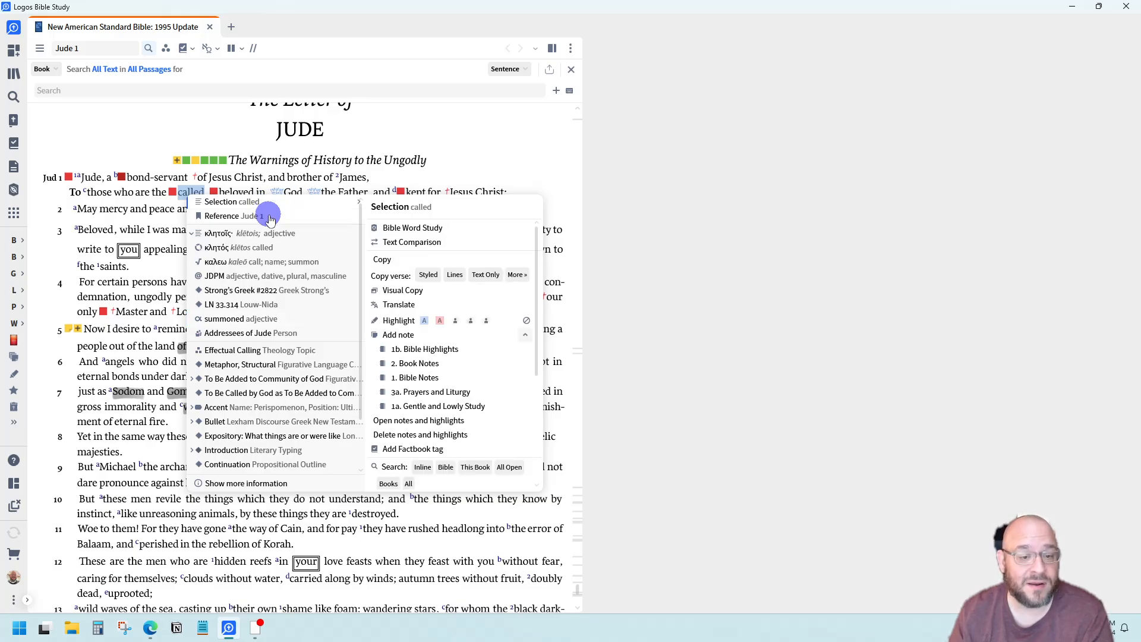
mouse_move(270, 217)
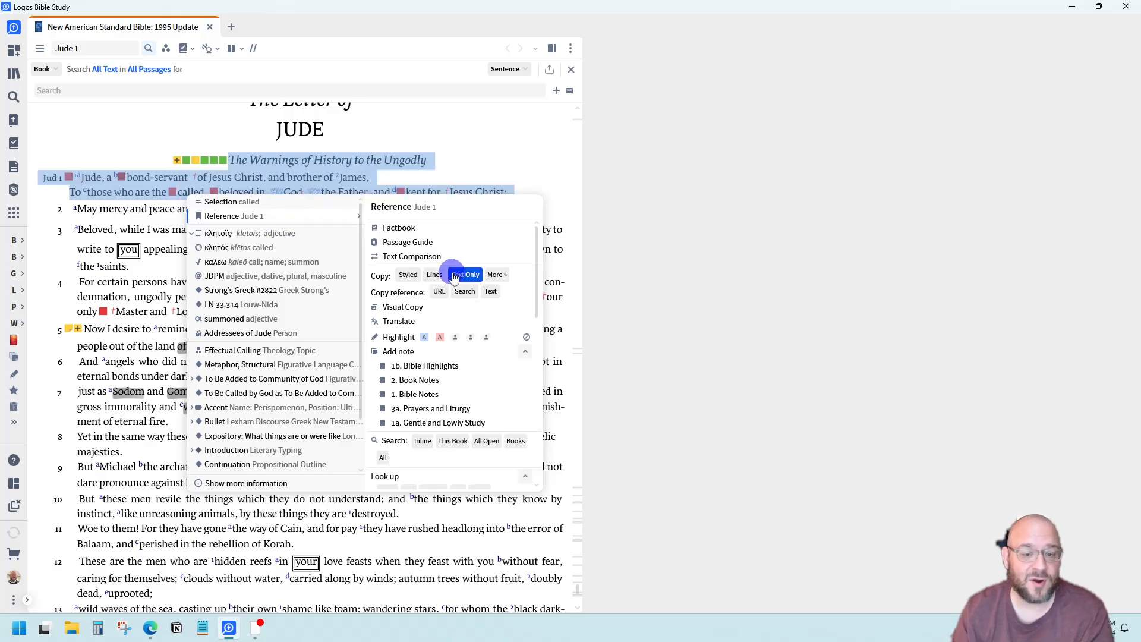
scroll(447, 363, down, 2)
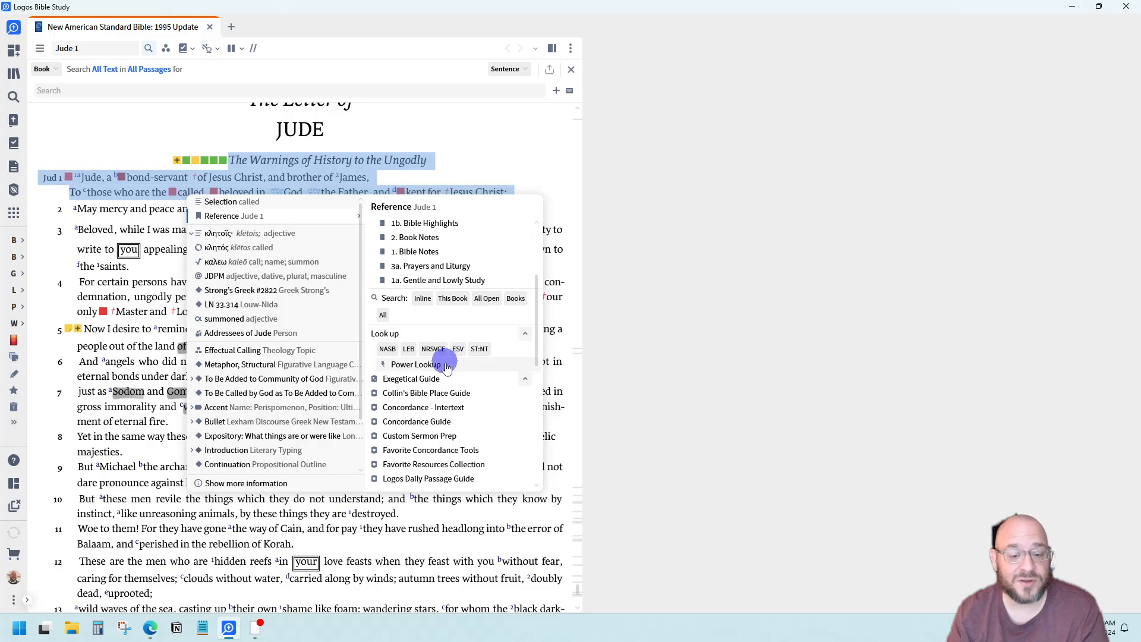
scroll(447, 361, up, 2)
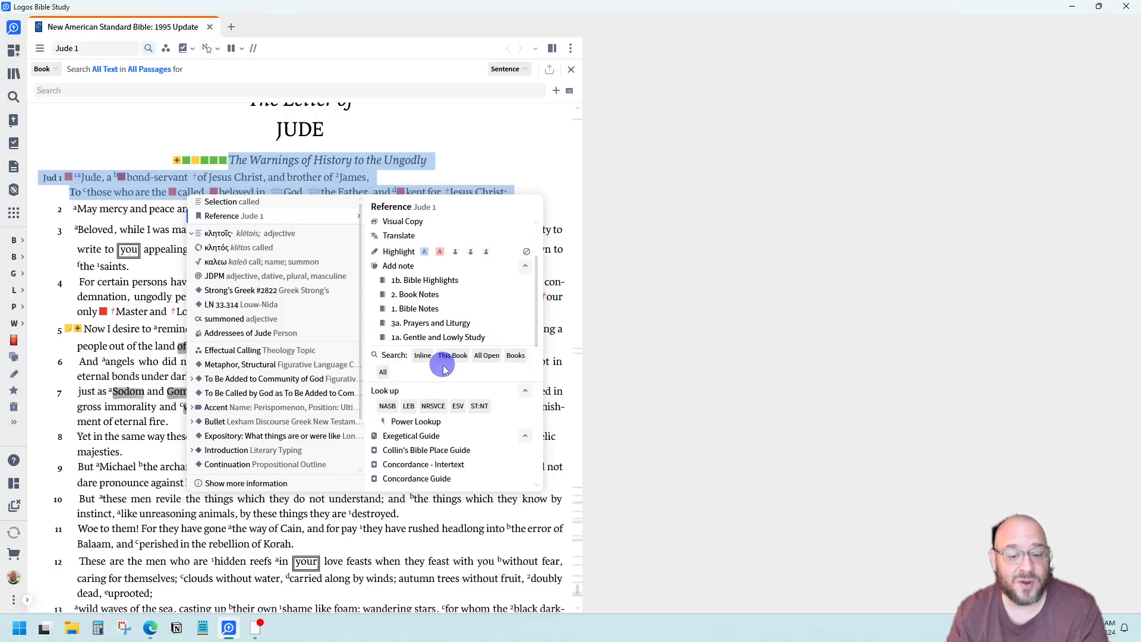
click(255, 204)
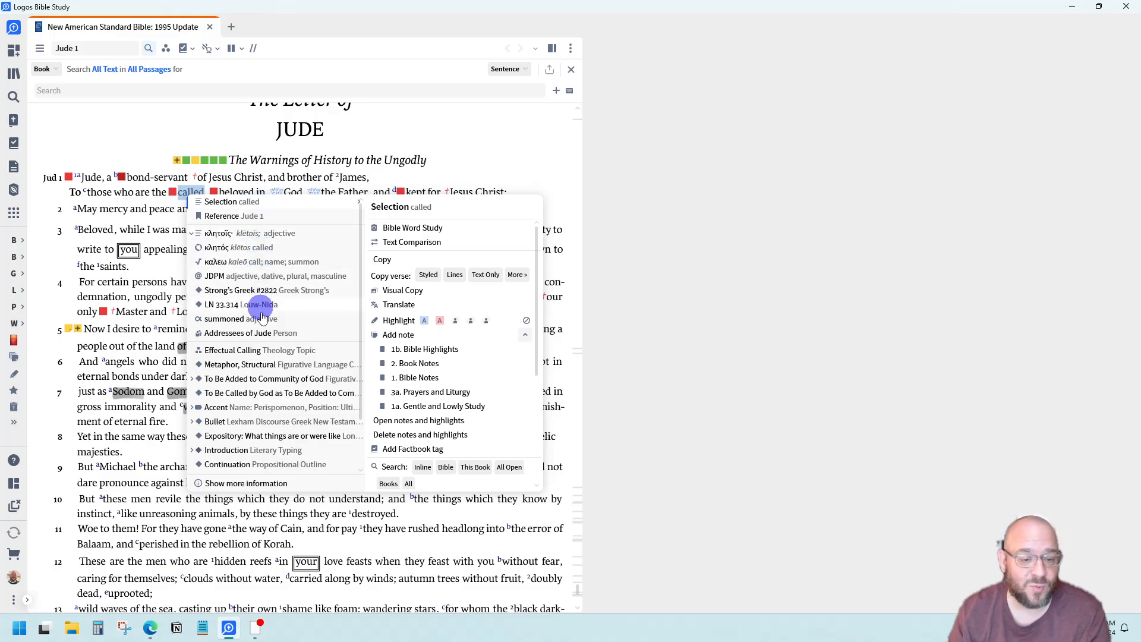
scroll(260, 377, down, 2)
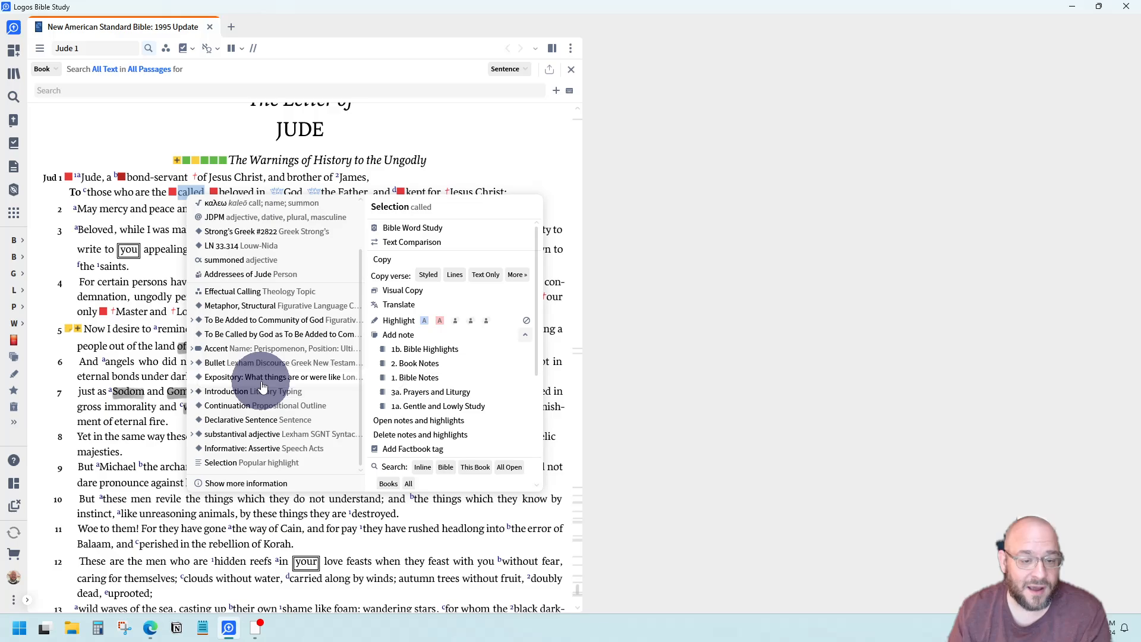
scroll(256, 368, up, 2)
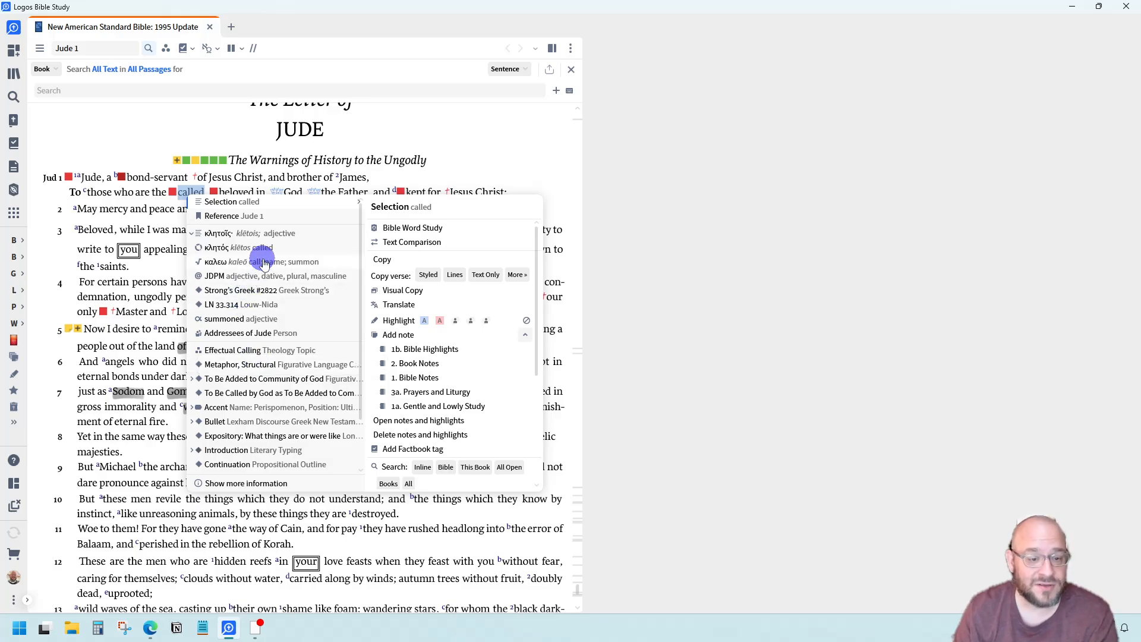
Run a Morph search on the lemma κλητός of "called", restricted to the form κλητός@JDPM.
click(233, 251)
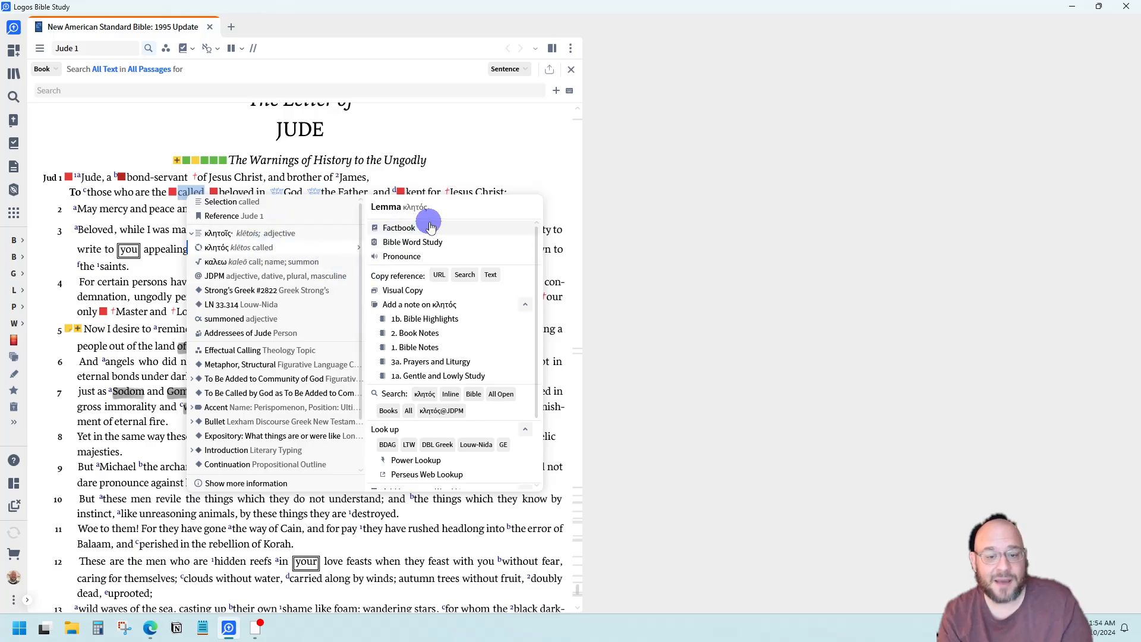
scroll(434, 351, down, 3)
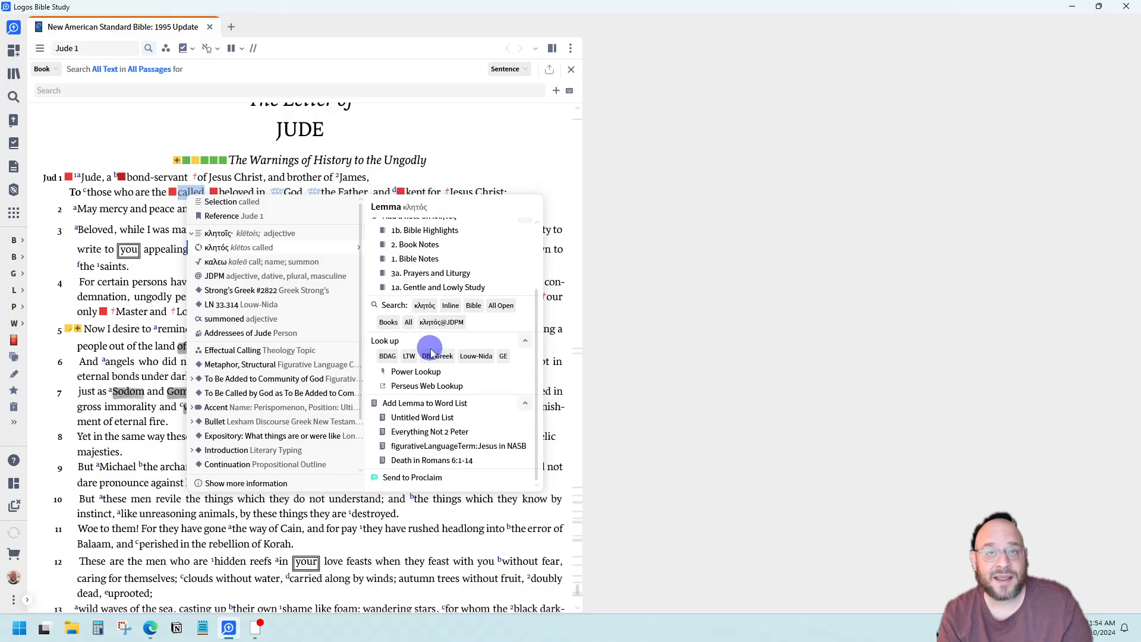
scroll(452, 367, up, 3)
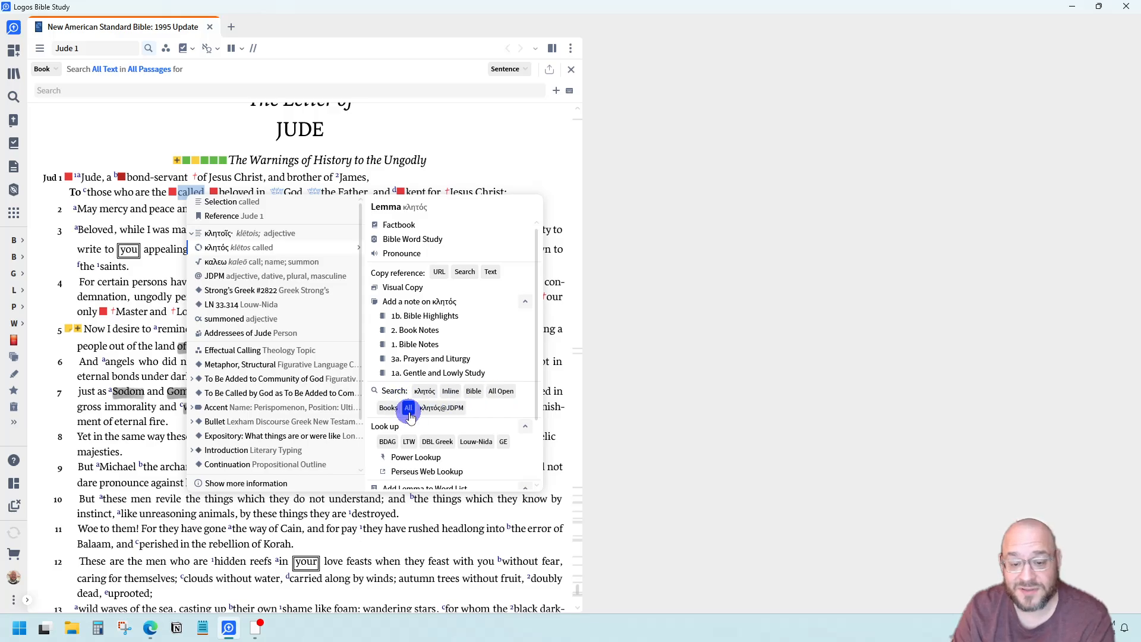
click(450, 417)
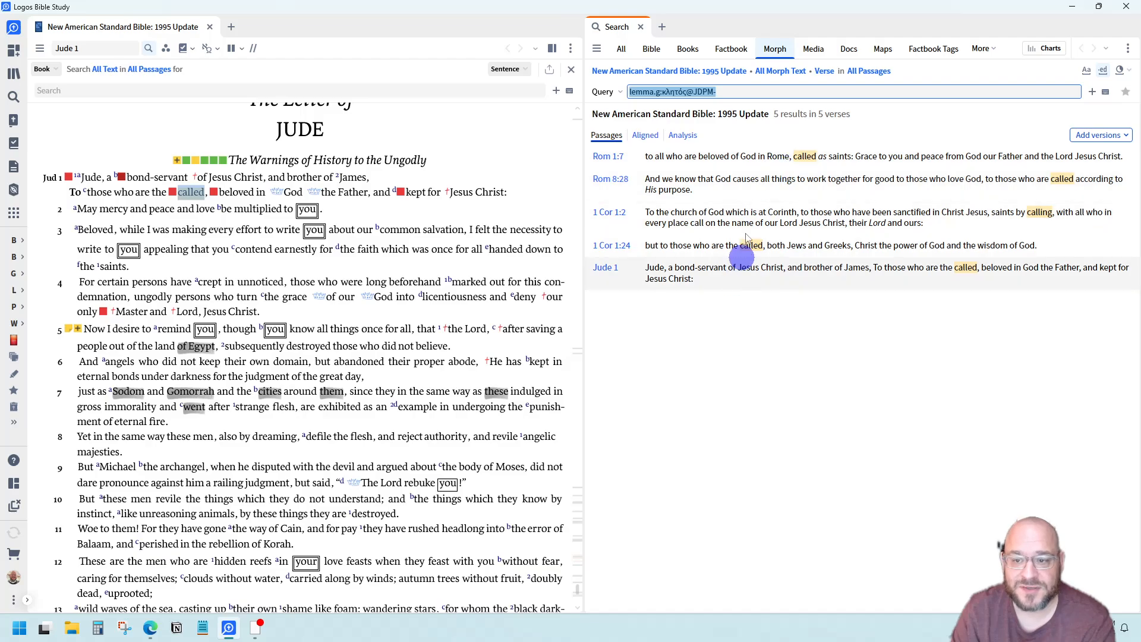
Run a second Morph search from "called" in Jude 1 for every form of the lemma κλητός.
right_click(209, 200)
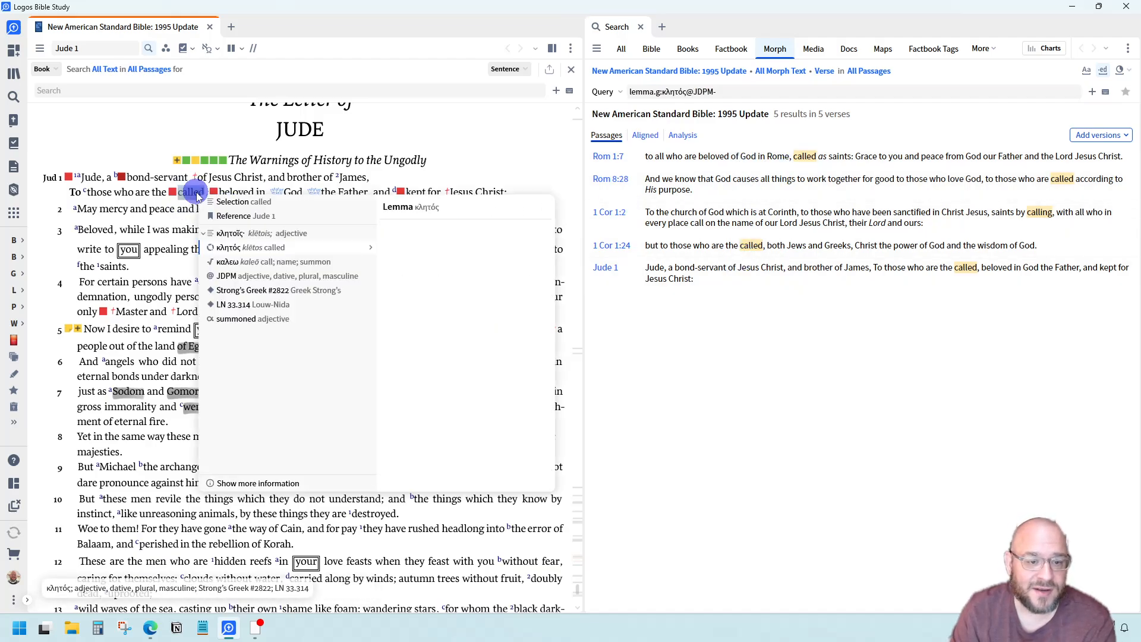
click(240, 247)
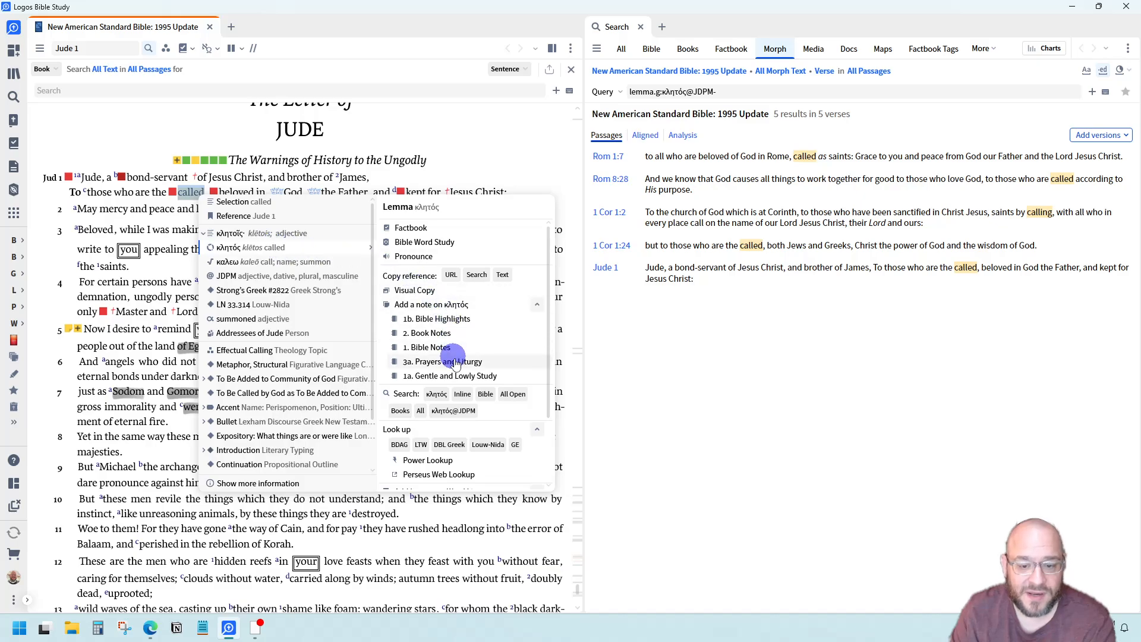
click(447, 412)
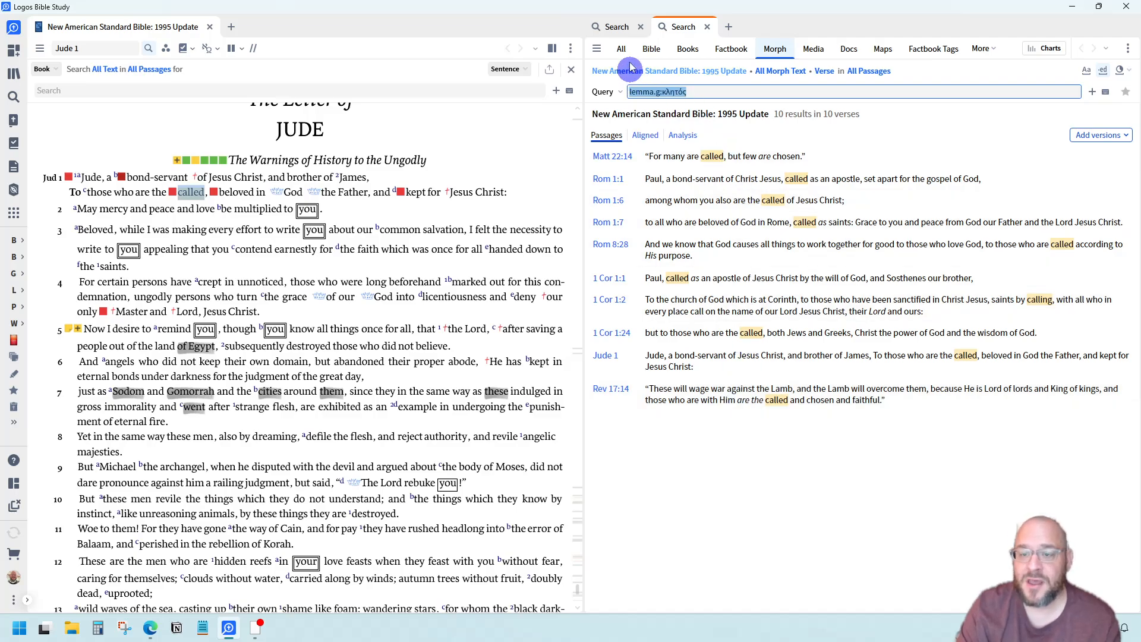
Save the results of the κλητός@JDPM search as a passage list and title the list "Called".
click(620, 28)
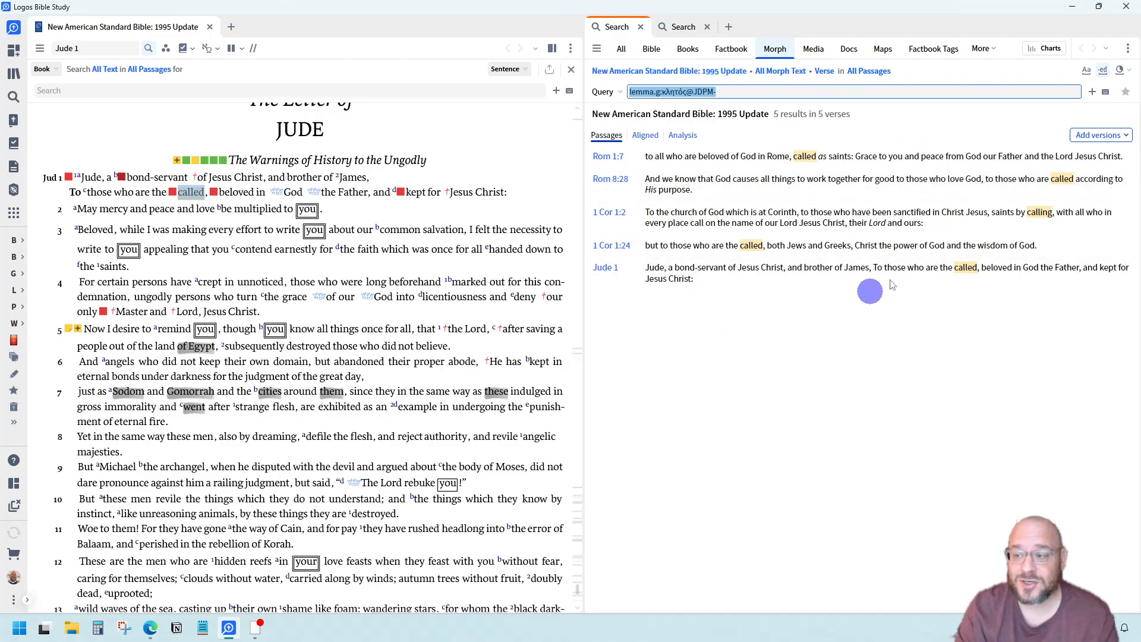
click(1128, 52)
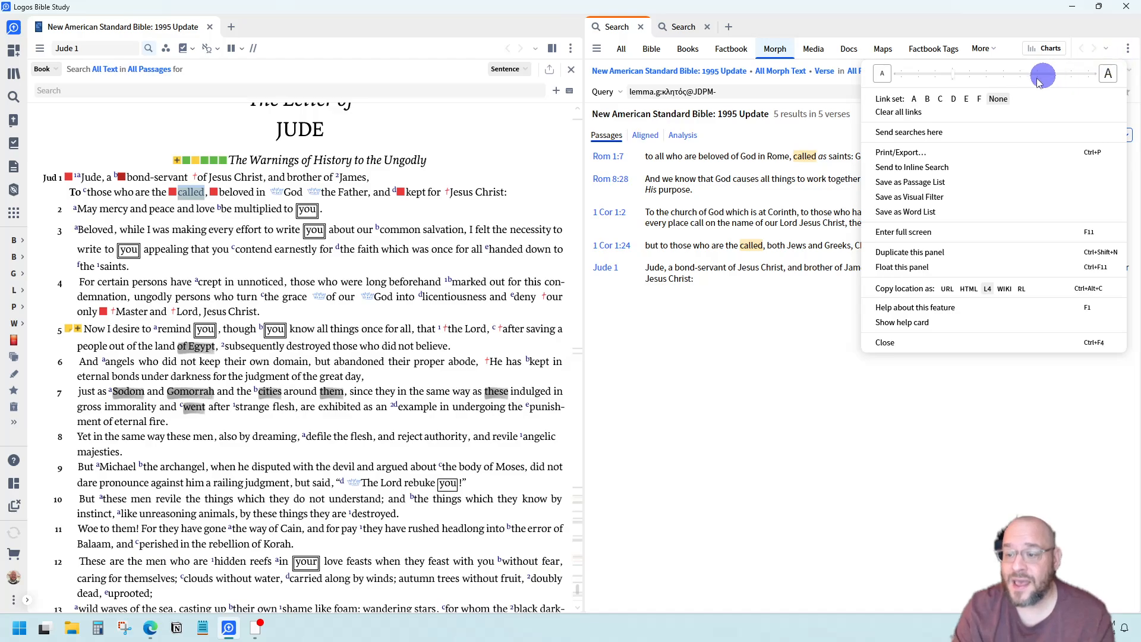
click(913, 184)
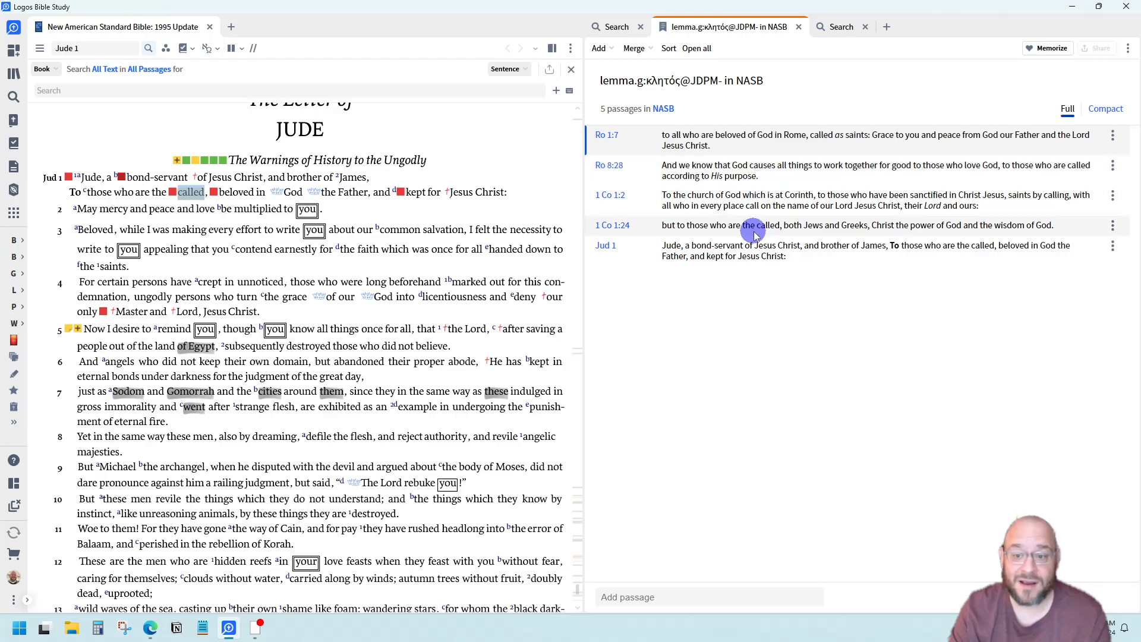
click(713, 82)
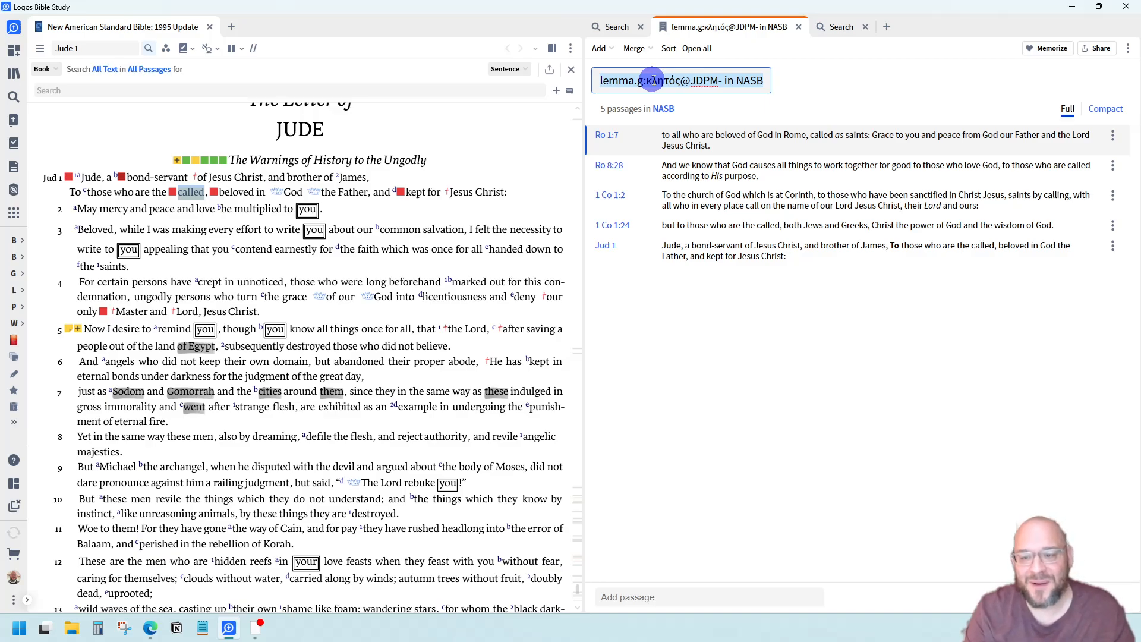
text(Called)
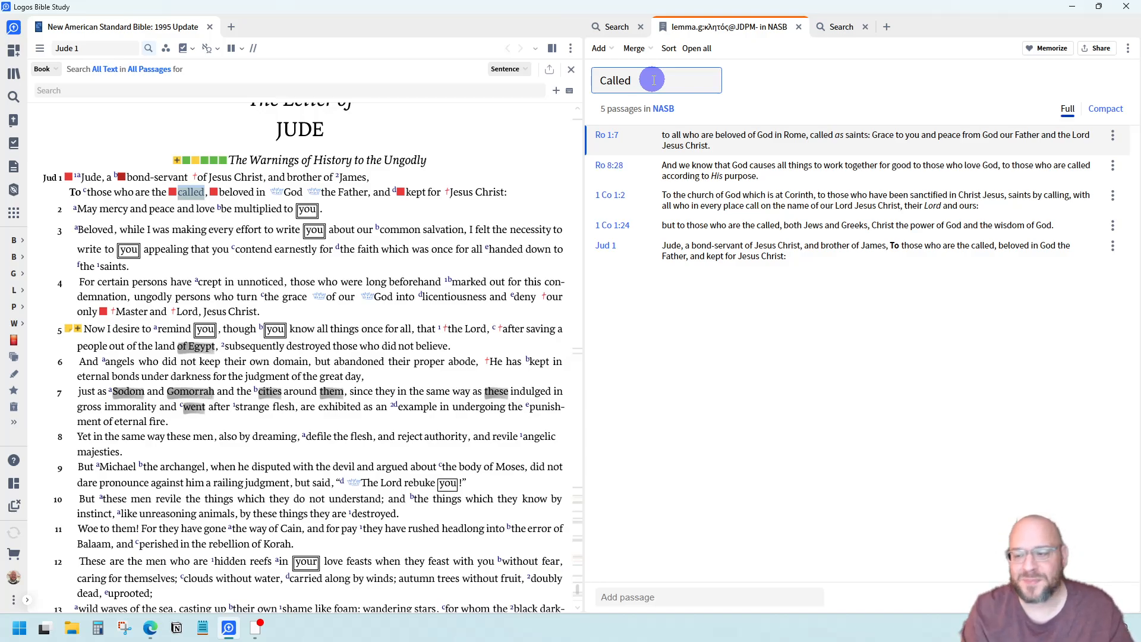
click(720, 378)
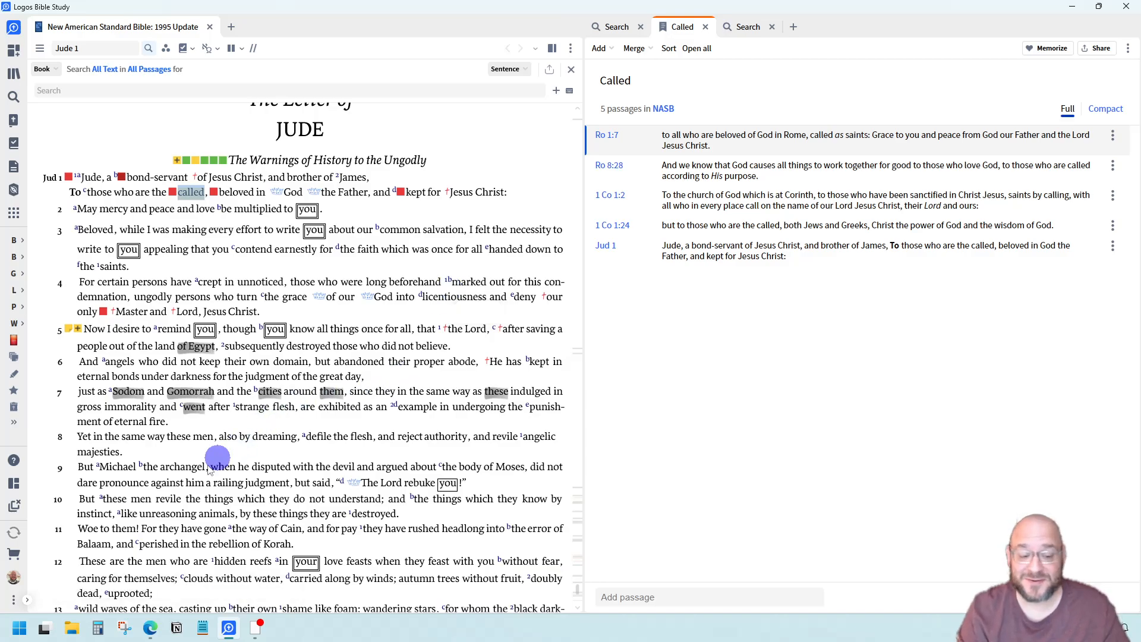
Close all open panels and open a new search set to Books.
click(15, 509)
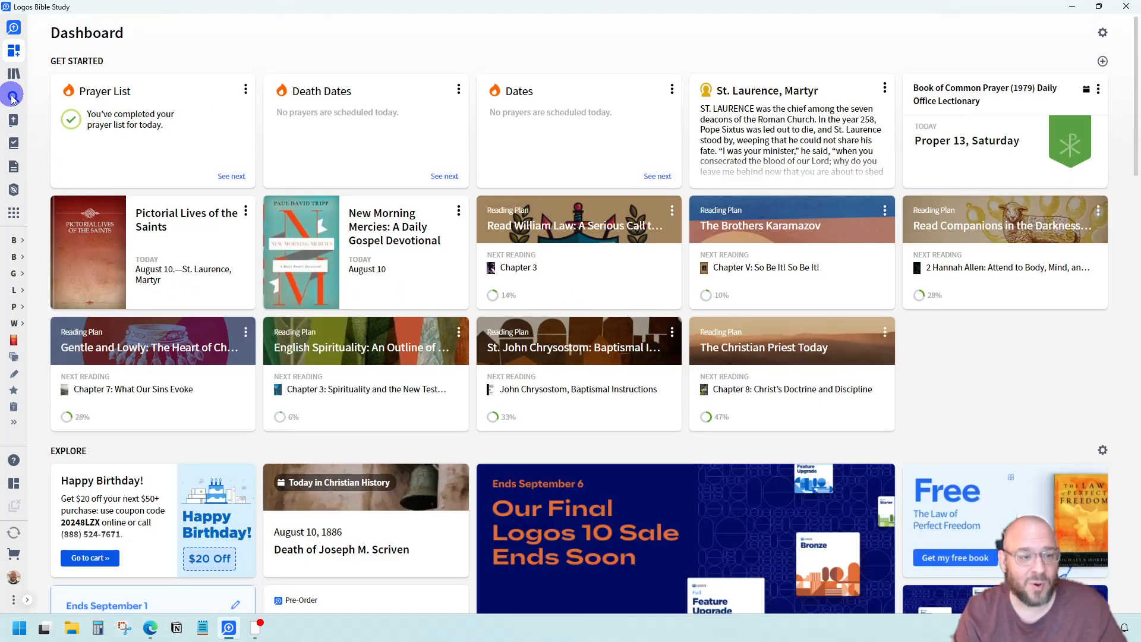
click(13, 96)
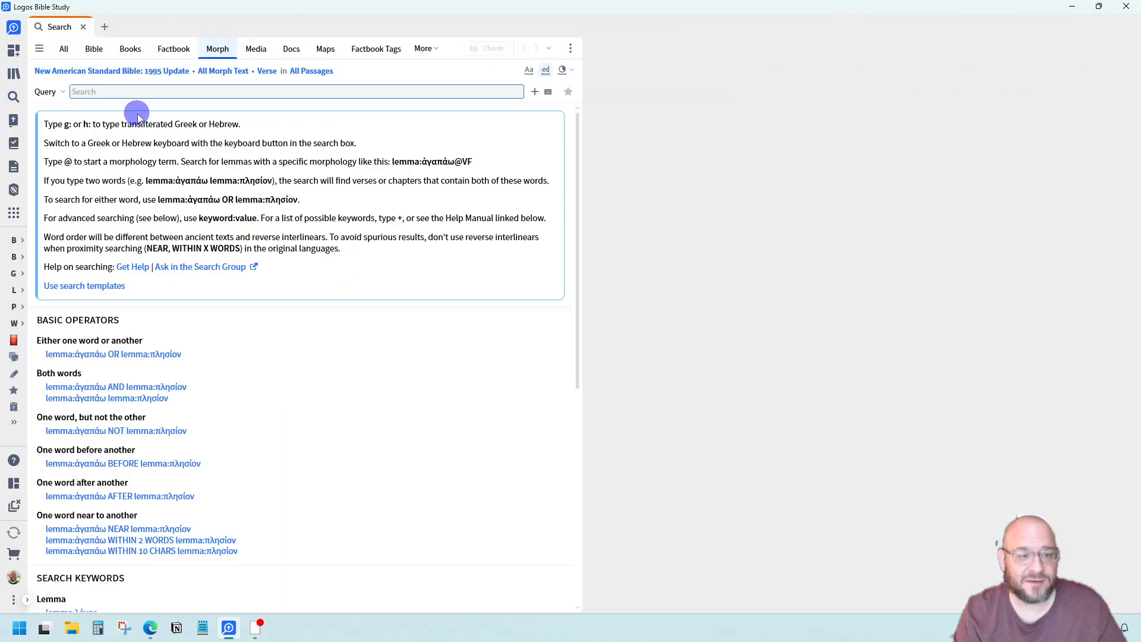
click(125, 51)
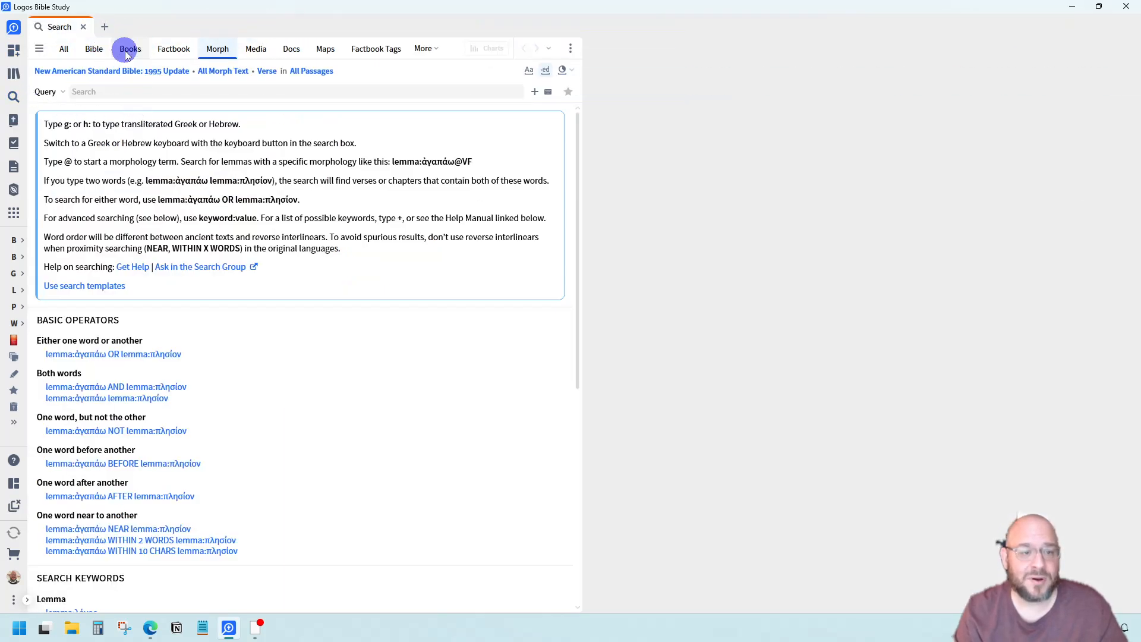
Limit the Books search to the Favorite Books collection.
click(67, 72)
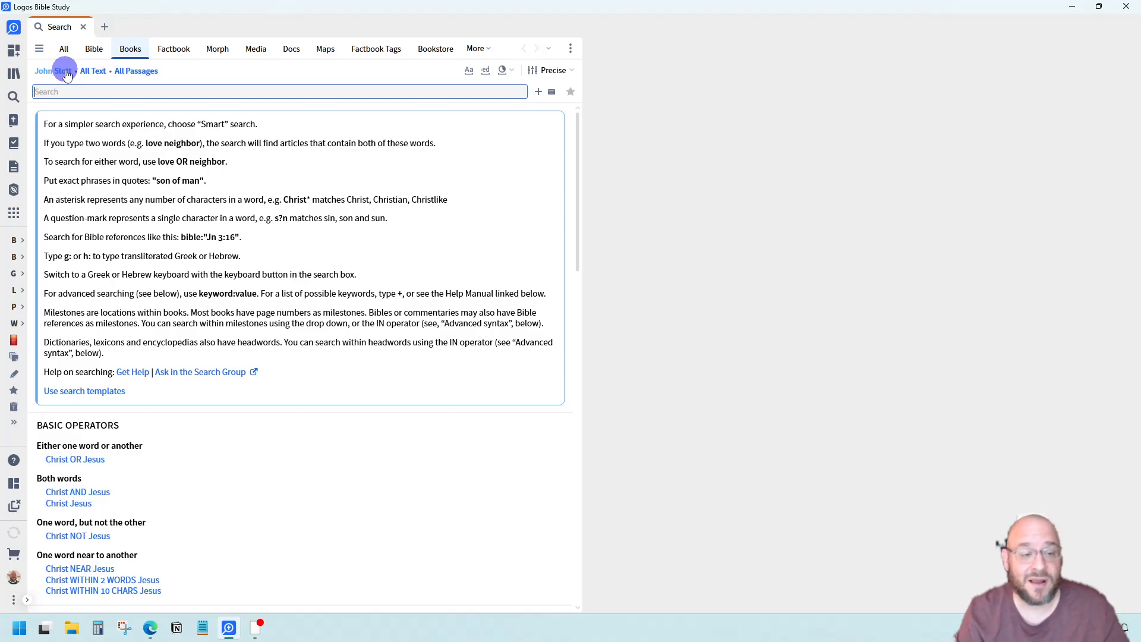
click(67, 74)
scroll(71, 140, down, 4)
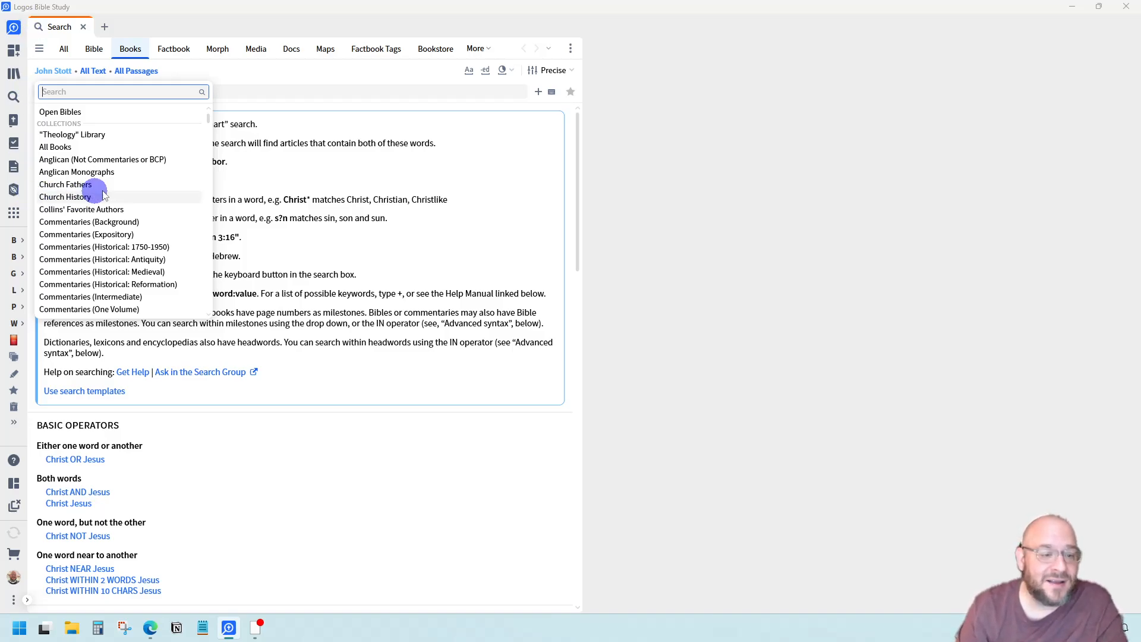
scroll(101, 178, down, 3)
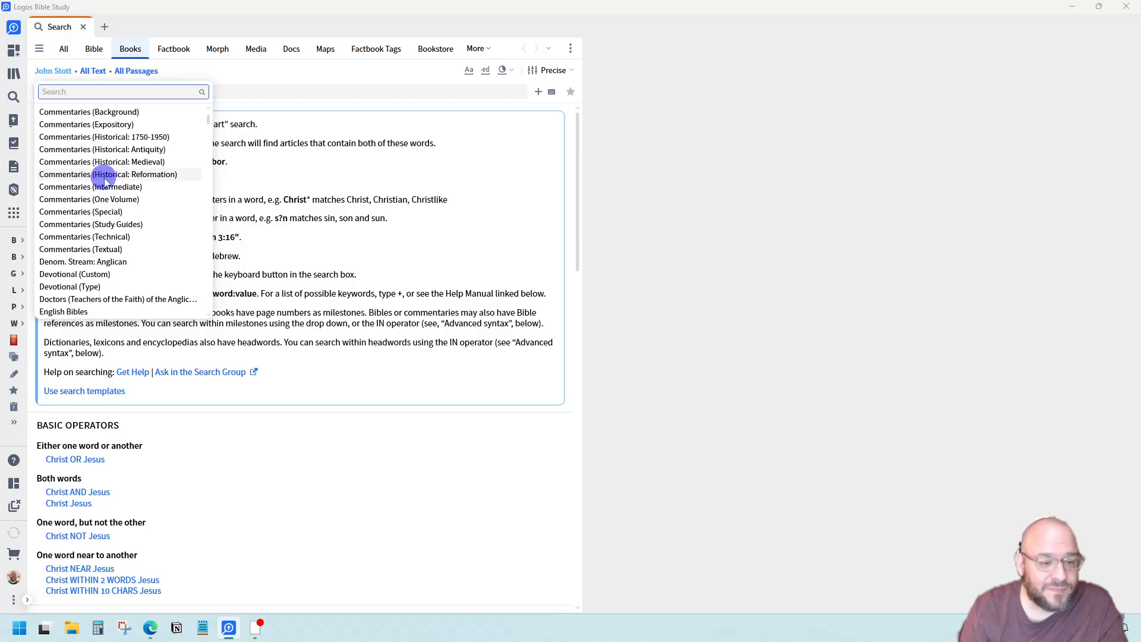
scroll(105, 182, down, 2)
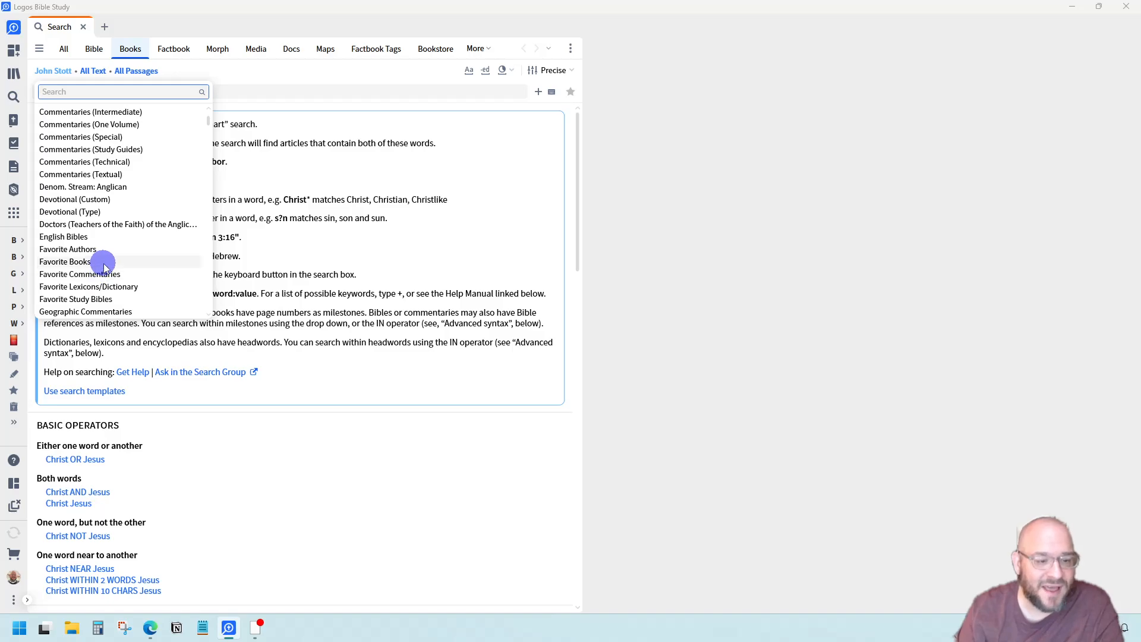
click(105, 262)
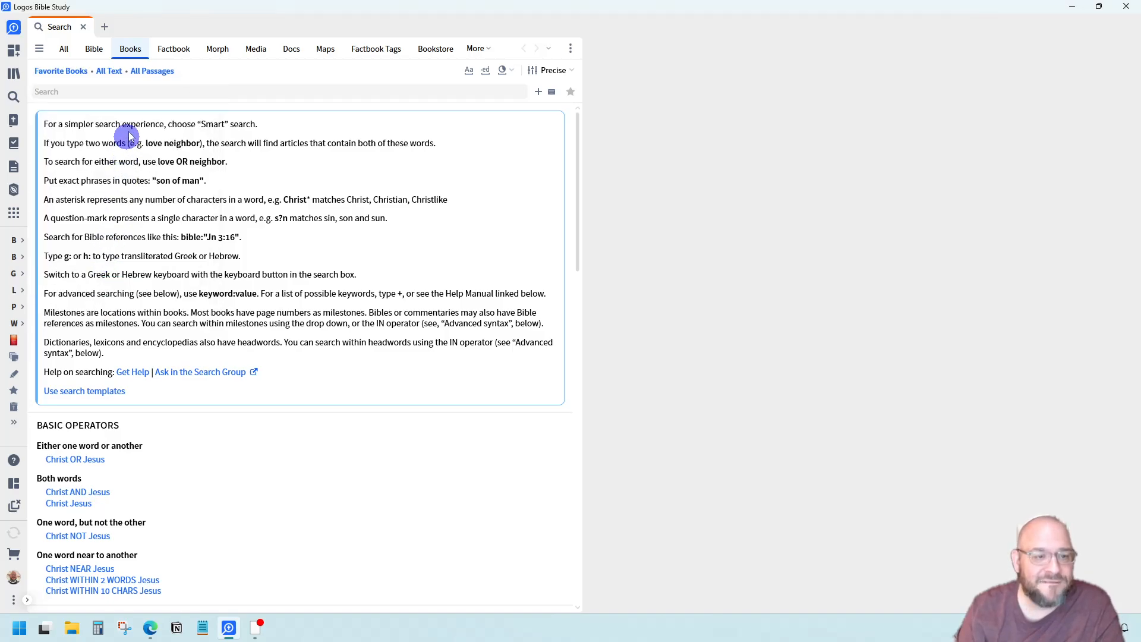
Start the Books search query with the Passage List keyword, found by looking up "passage" among the suggestions.
click(64, 100)
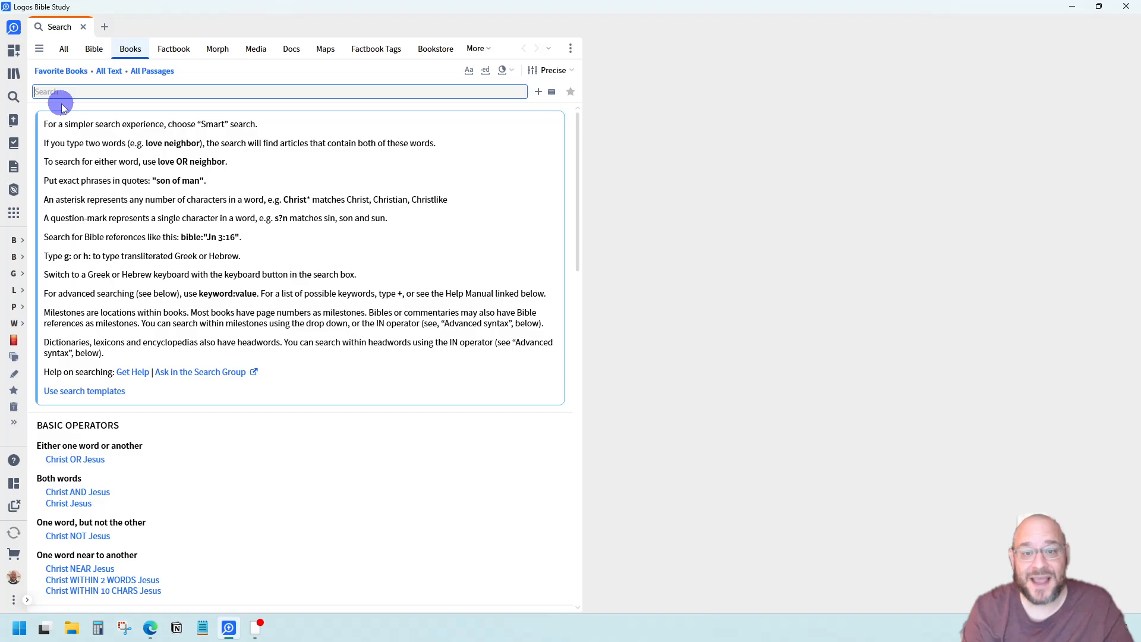
text(passage)
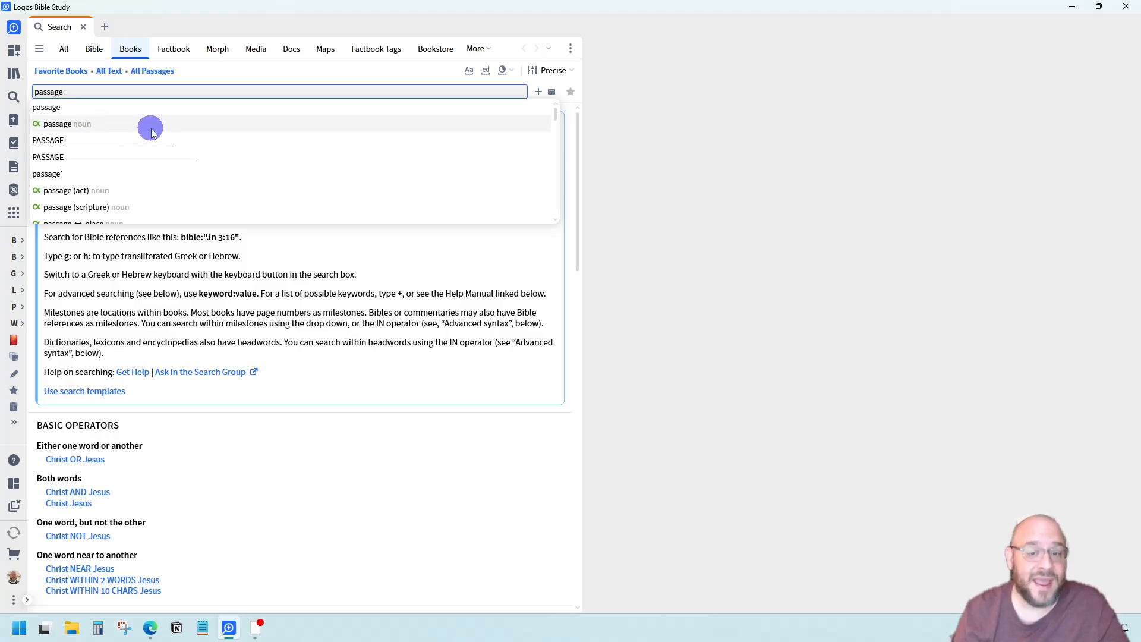
scroll(151, 130, down, 5)
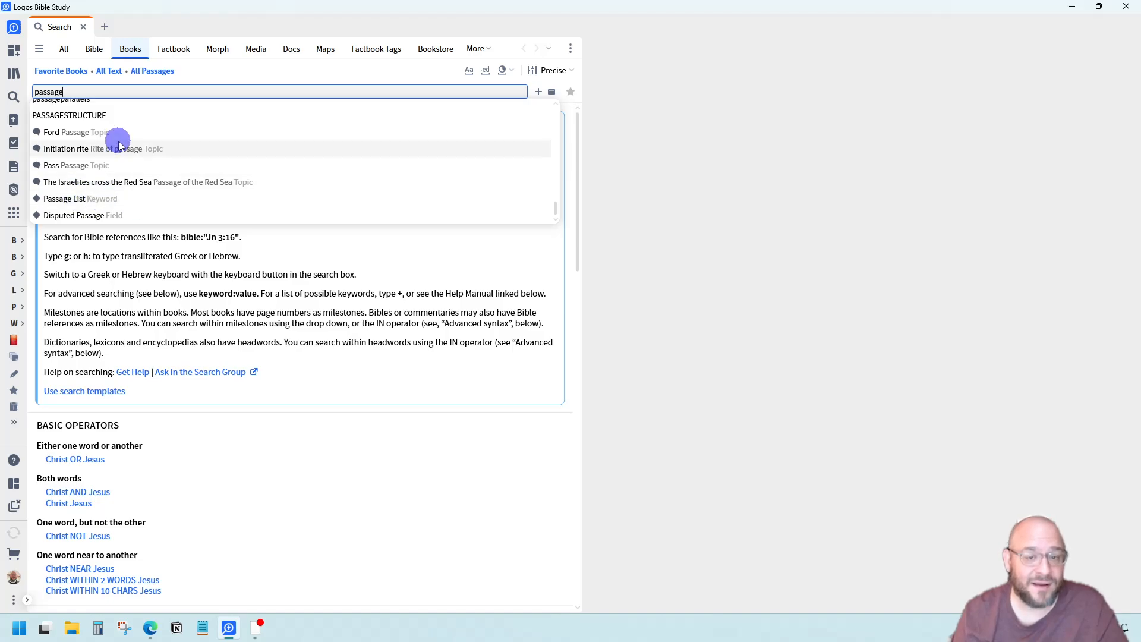
scroll(116, 143, up, 5)
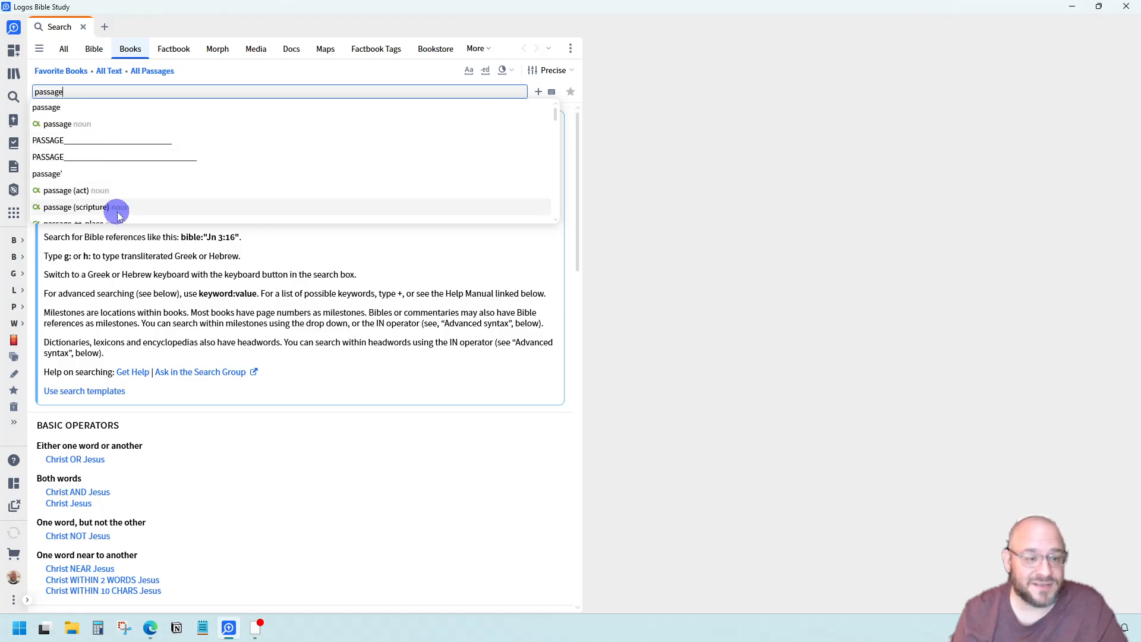
scroll(116, 177, down, 5)
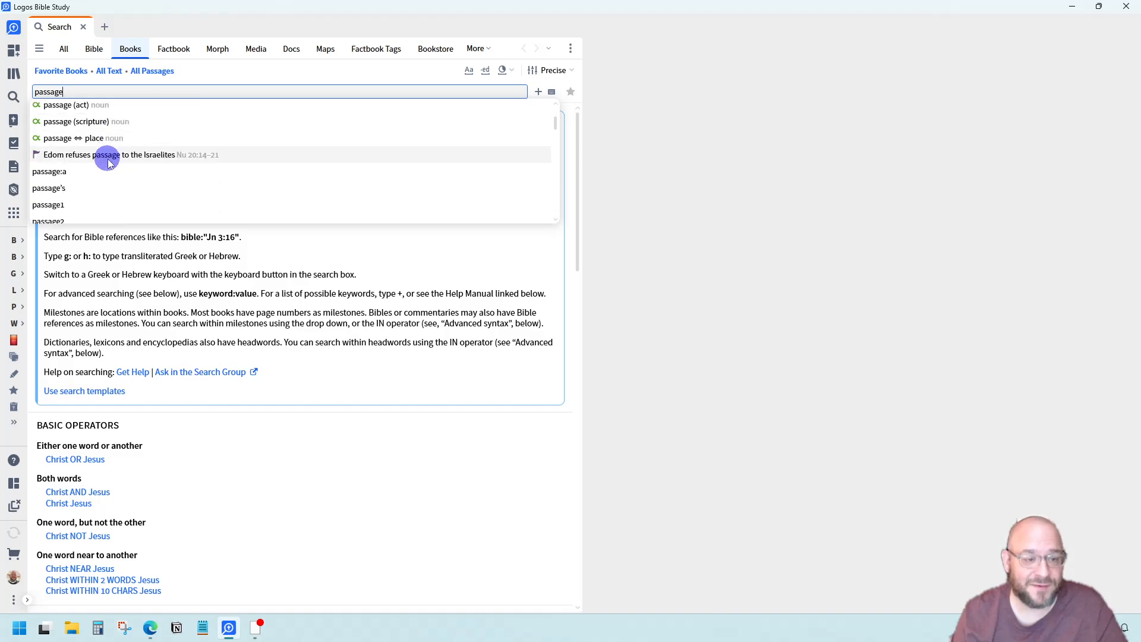
scroll(115, 176, down, 10)
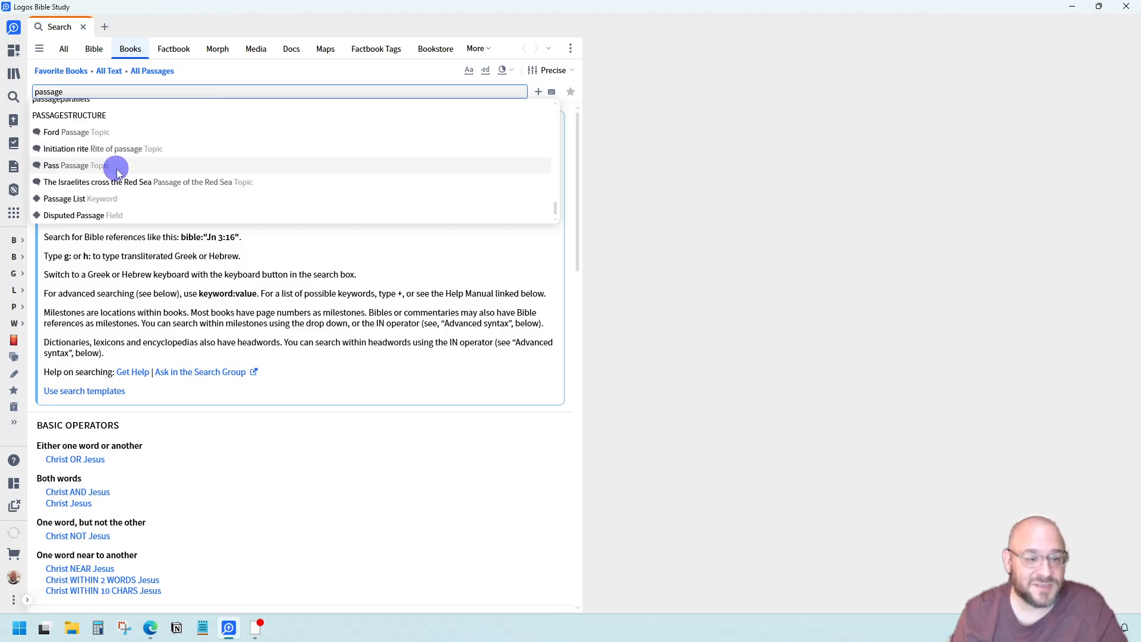
click(73, 203)
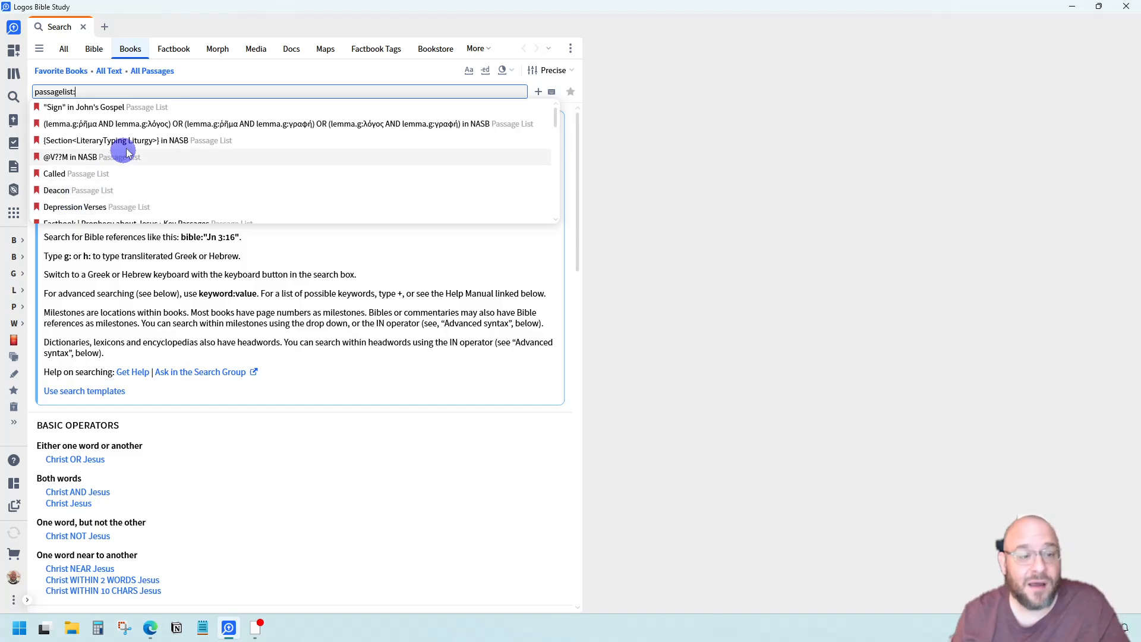
Complete the query with the "Called" passage list and run it as passagelist:Called in Favorite Books.
scroll(150, 131, down, 1)
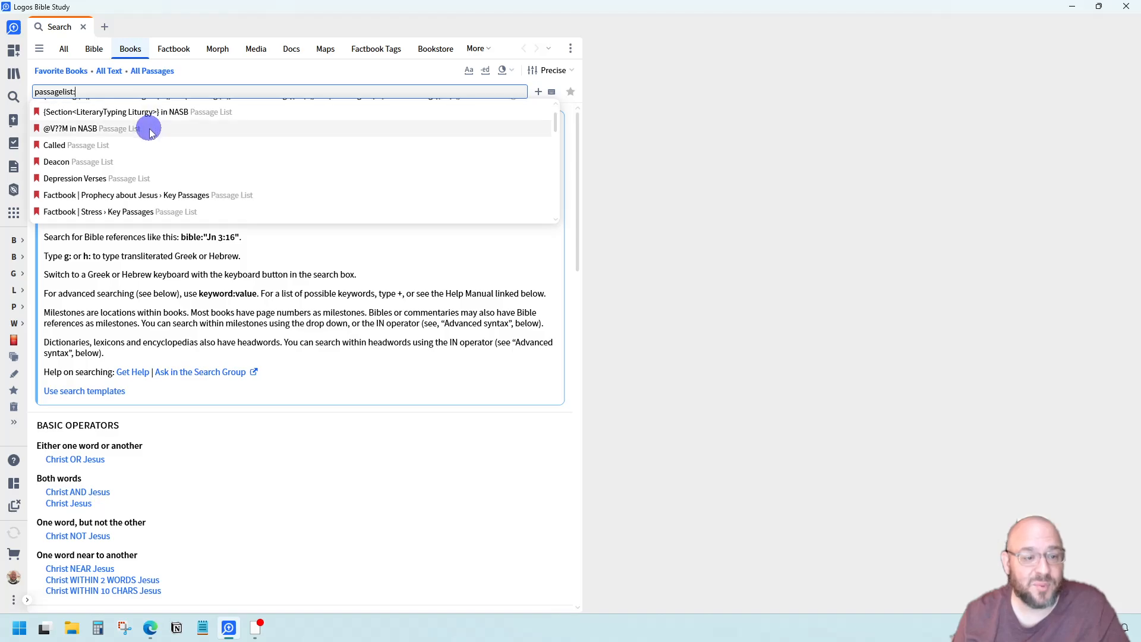
scroll(150, 130, down, 8)
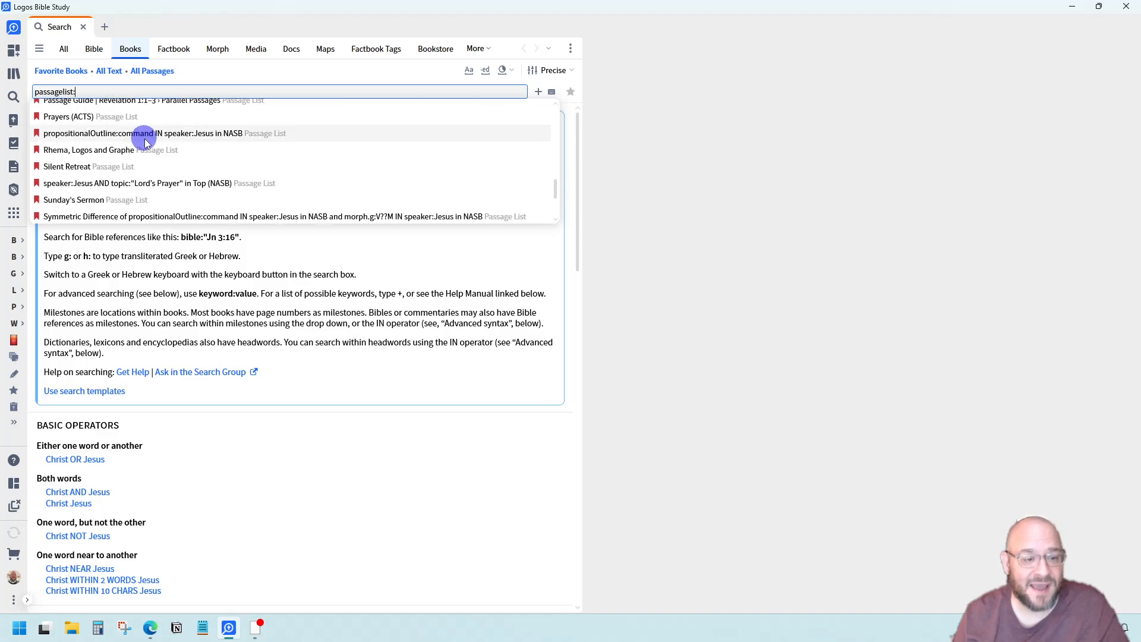
scroll(152, 208, up, 10)
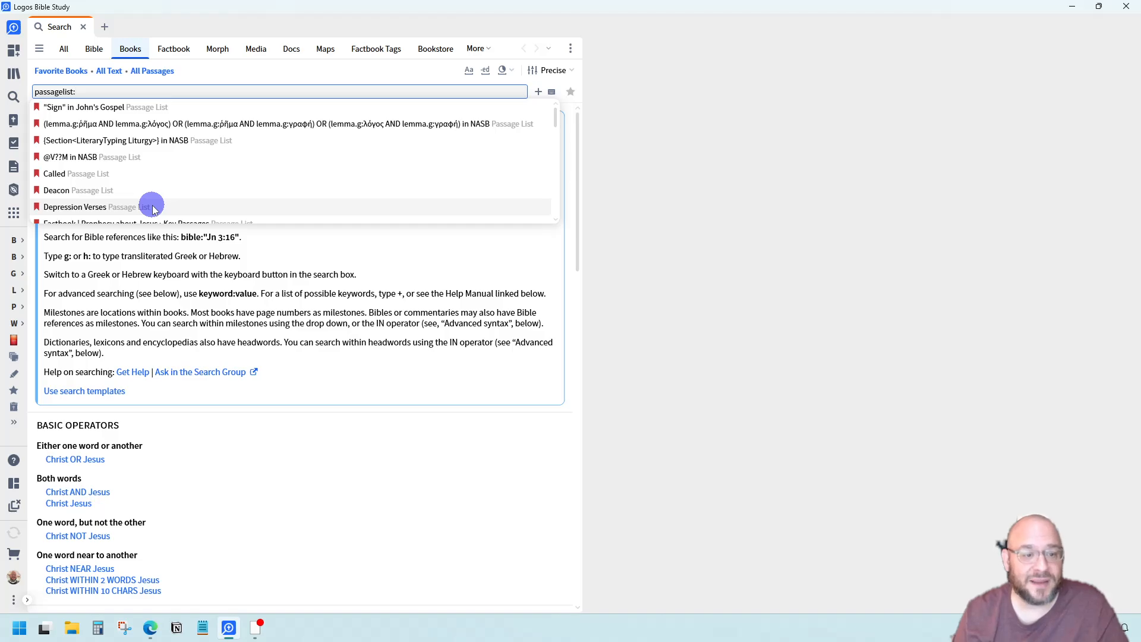
click(80, 176)
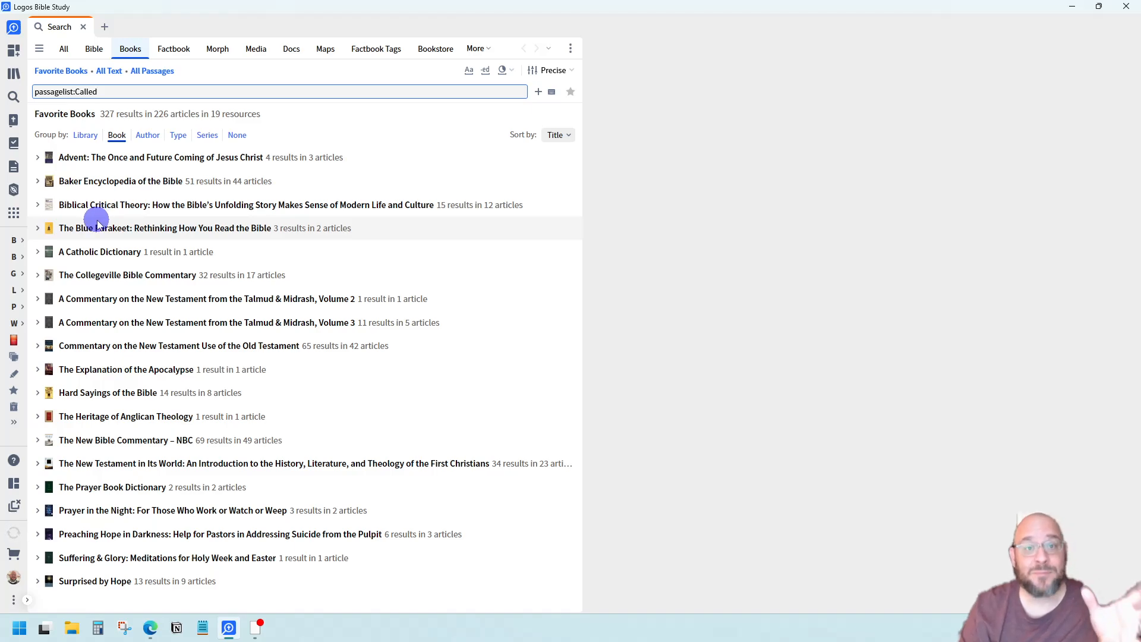
mouse_move(89, 226)
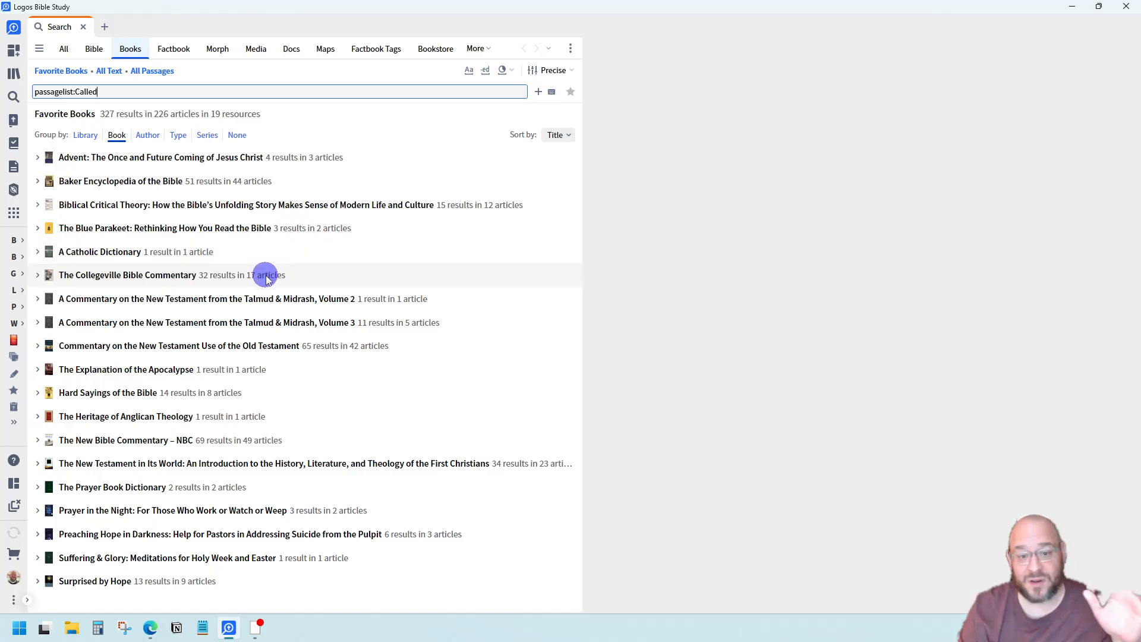
Group the search results by library to look them over, and return to grouping by book.
click(85, 135)
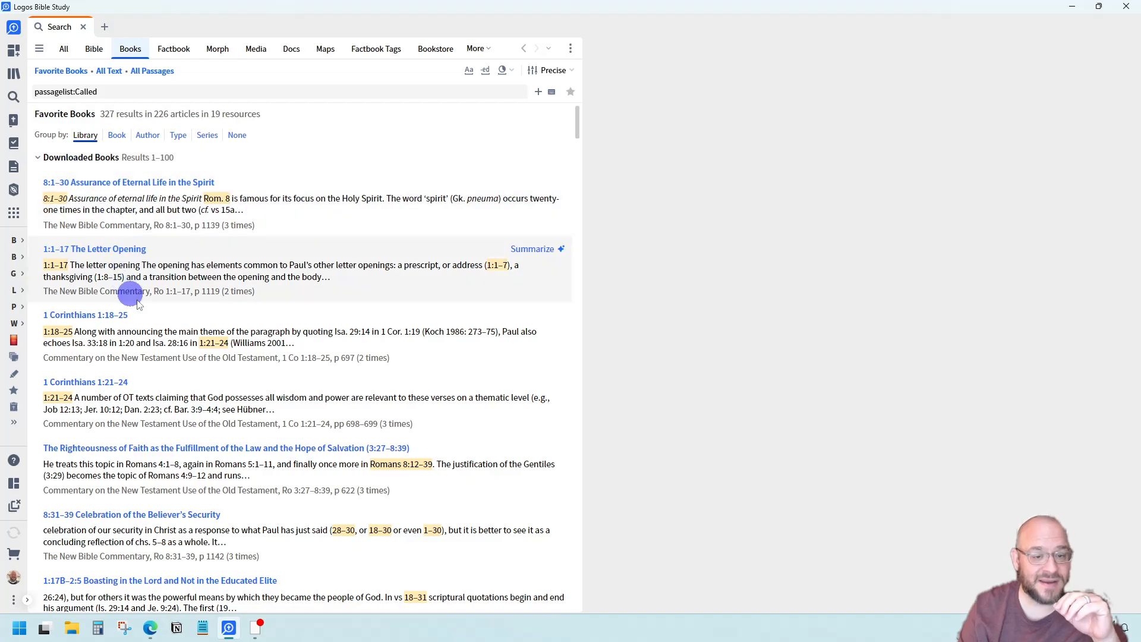
scroll(226, 416, down, 6)
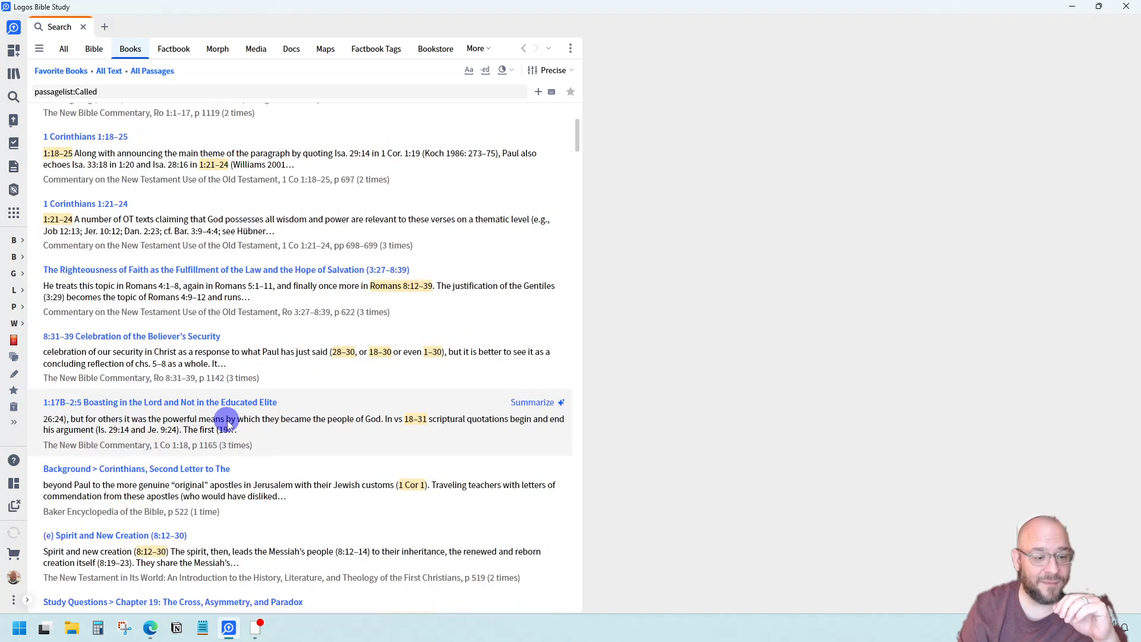
scroll(226, 416, up, 6)
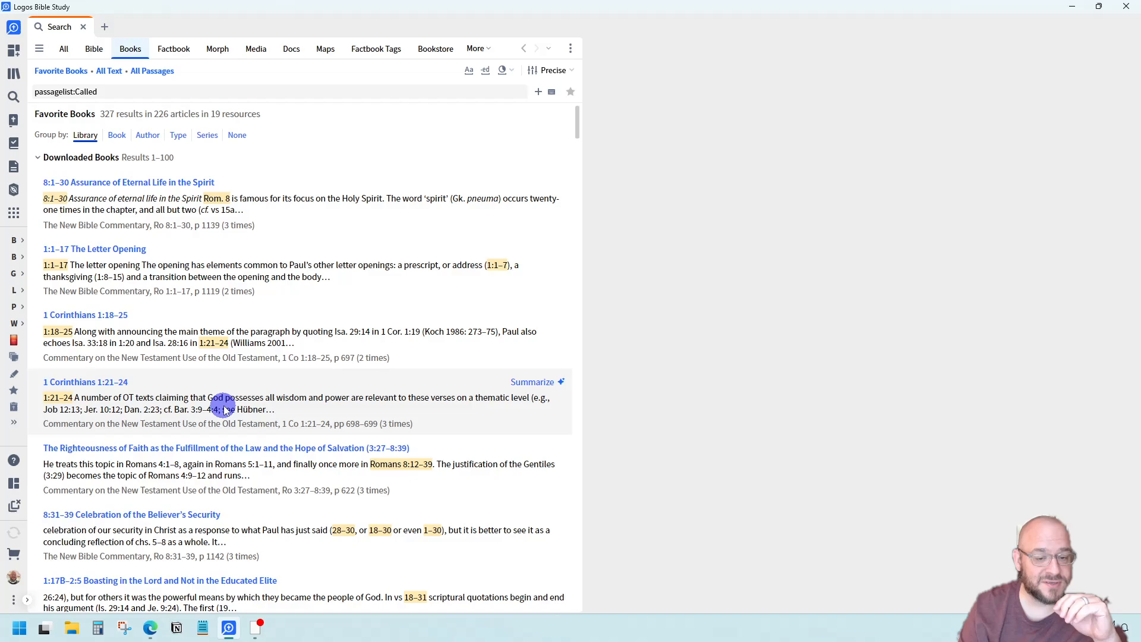
click(117, 135)
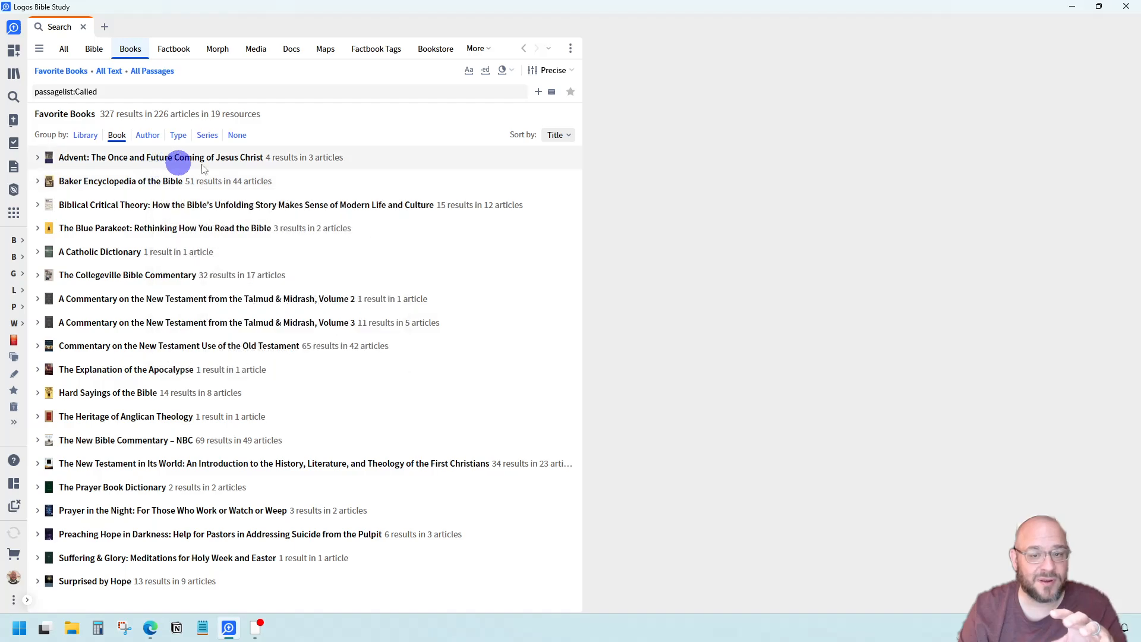
Sort the books by count of results per book, and switch the sorting back to title.
click(558, 135)
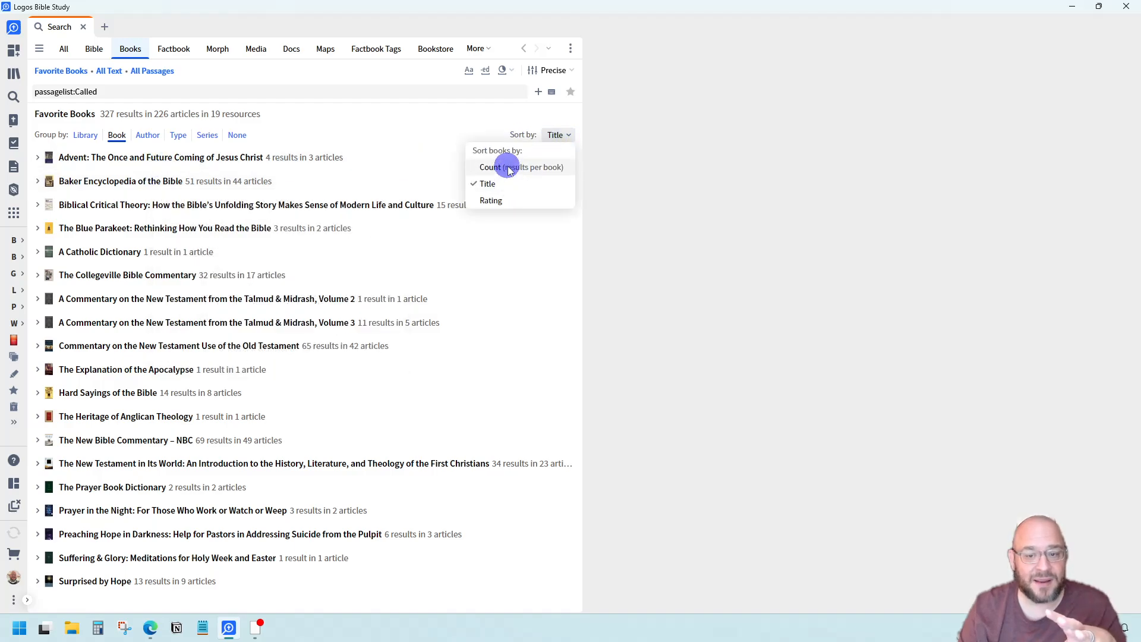
click(502, 166)
click(553, 136)
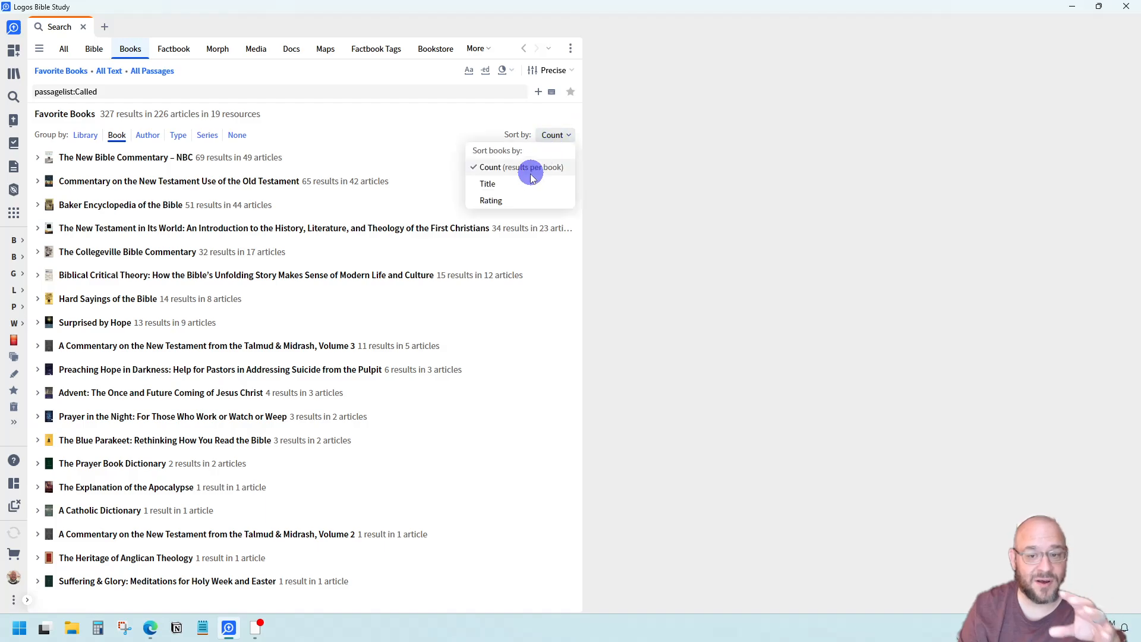
click(520, 182)
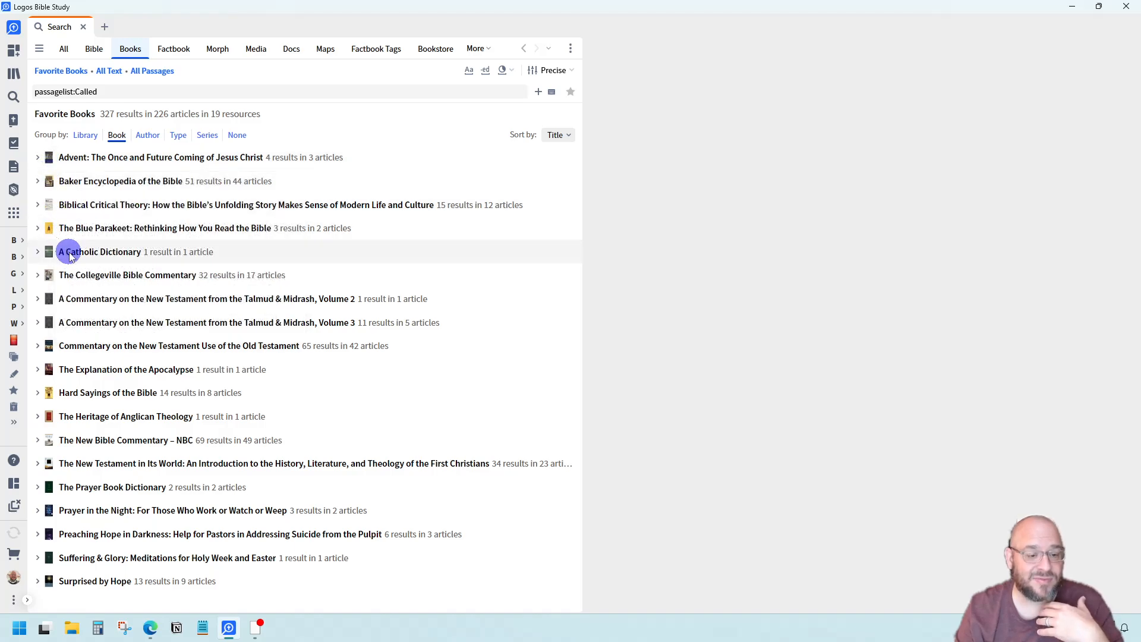
mouse_move(69, 256)
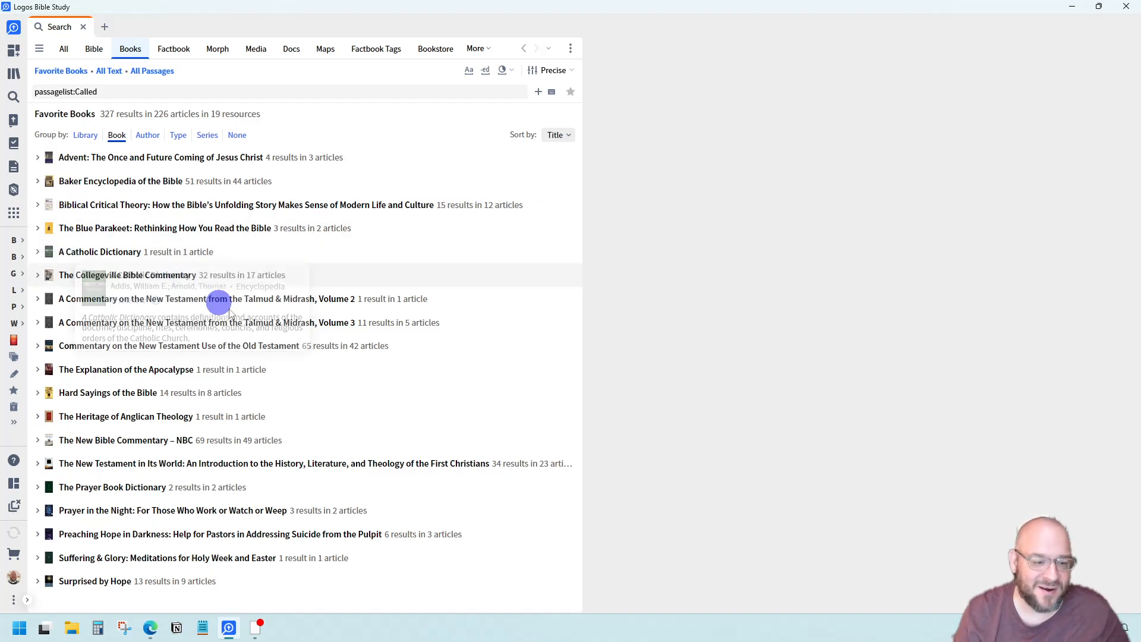
mouse_move(85, 362)
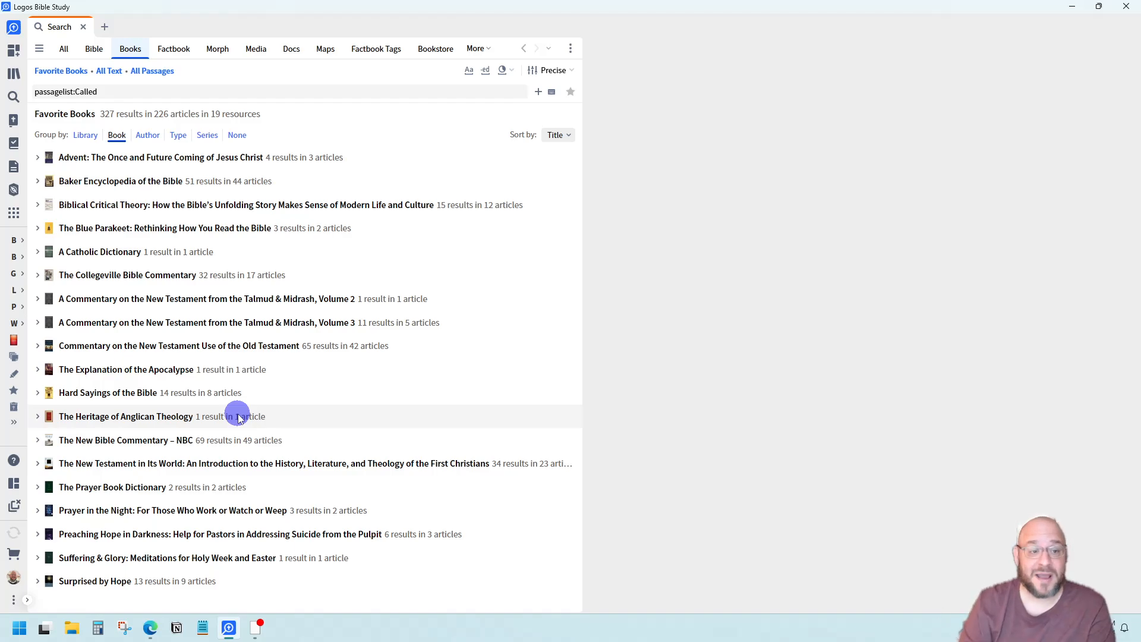
Widen the passagelist:Called search from Favorite Books to Your Books and look through the results.
click(63, 72)
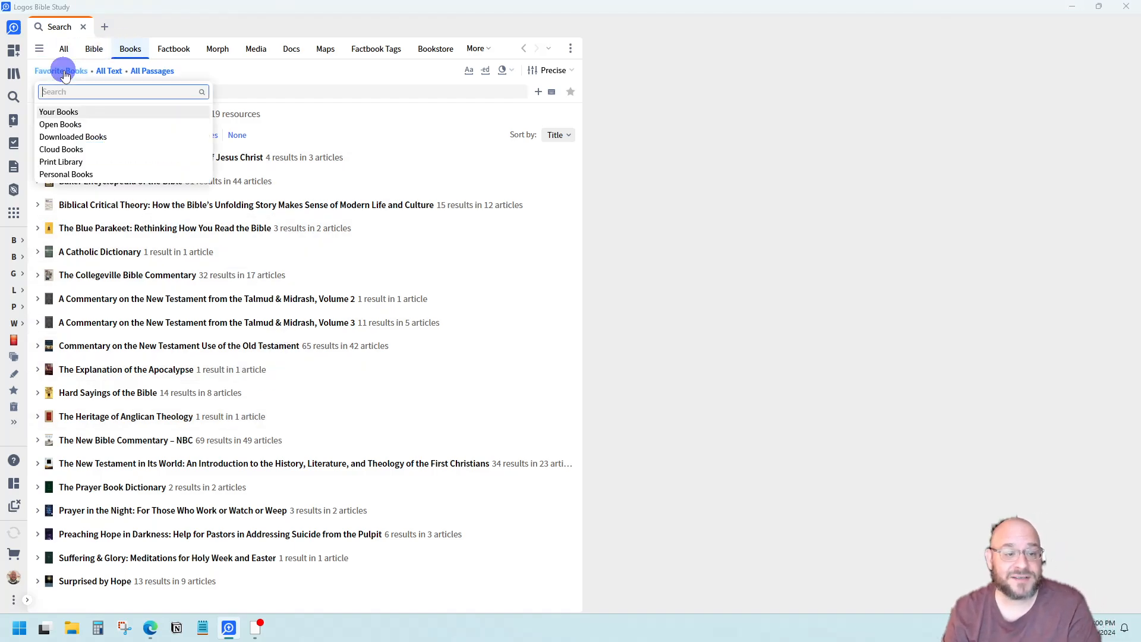
click(84, 112)
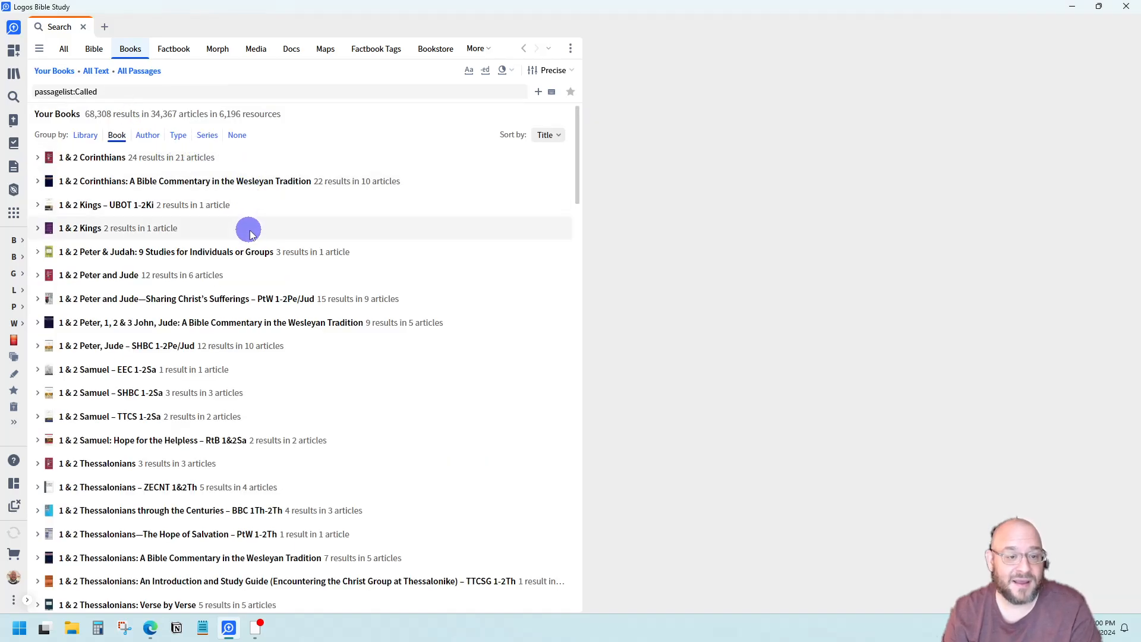
scroll(252, 226, down, 3)
scroll(255, 223, up, 3)
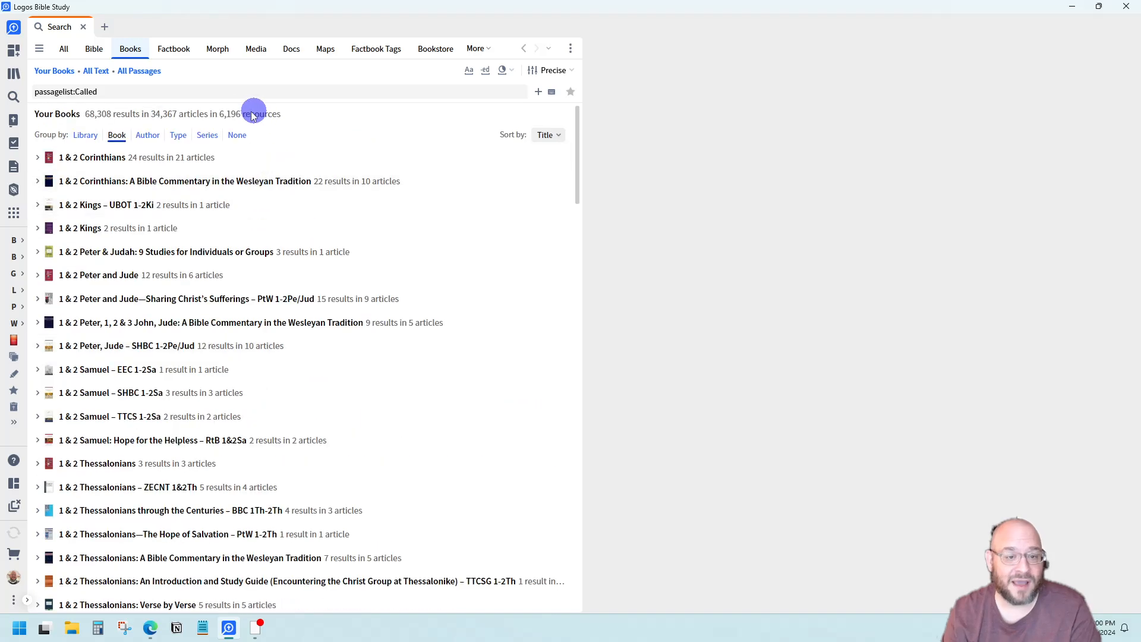